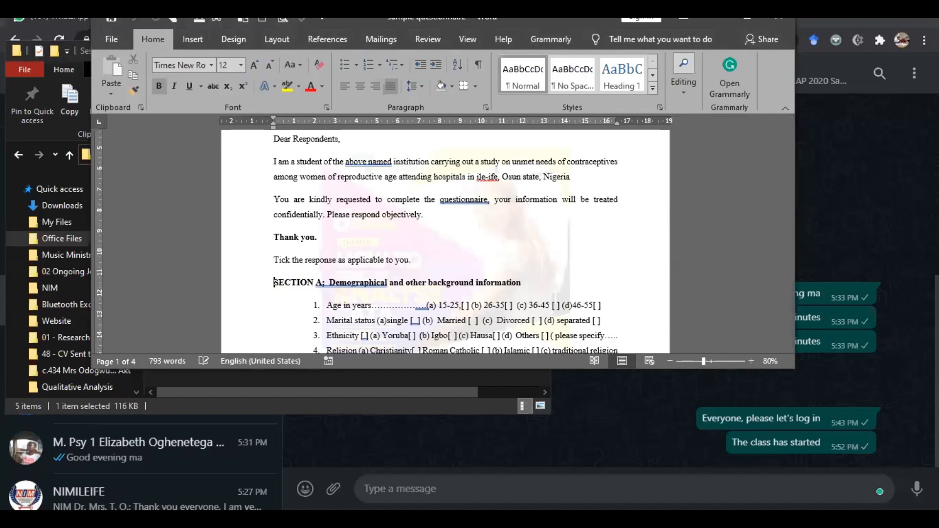
# Maximize the sample questionnaire and review all its sections, from the demographic questions in Section A to the factors table in Section D.
pyautogui.click(745, 22)
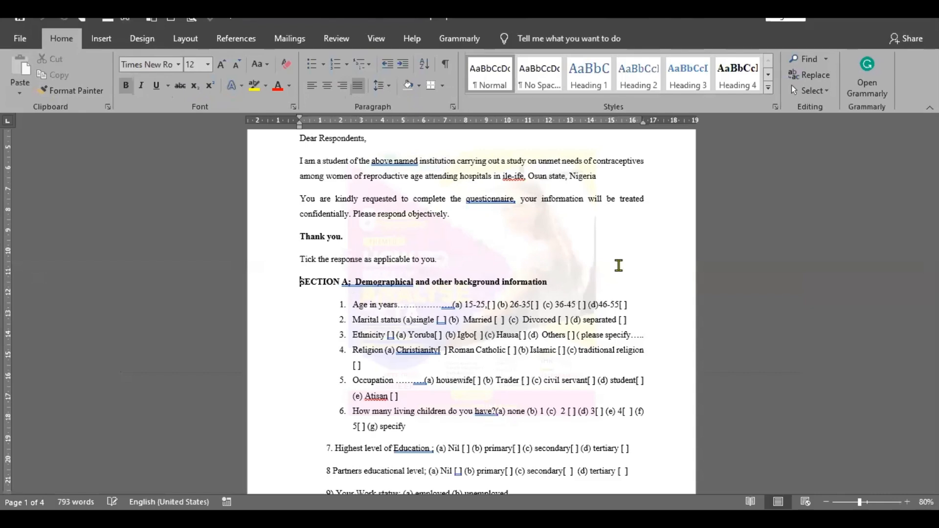
pyautogui.scroll(-8, 533, 304)
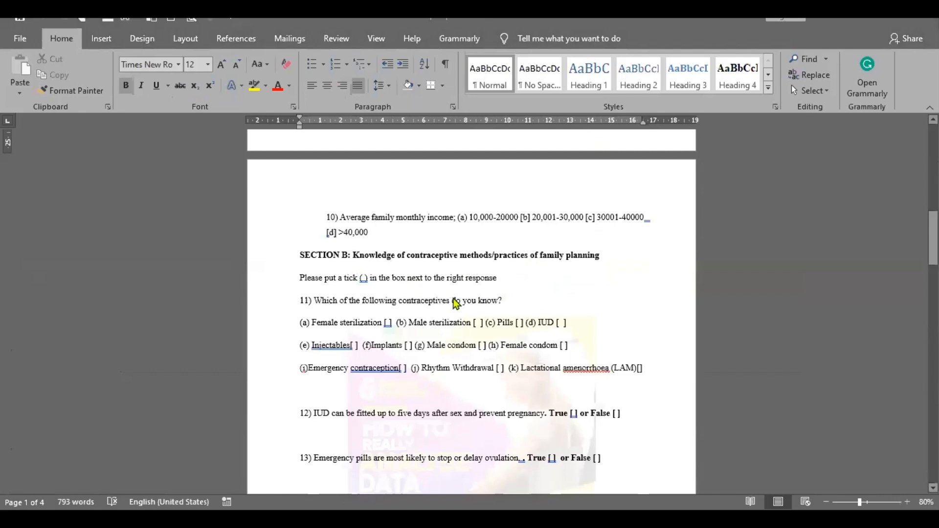
pyautogui.scroll(-3, 455, 302)
pyautogui.scroll(-14, 453, 300)
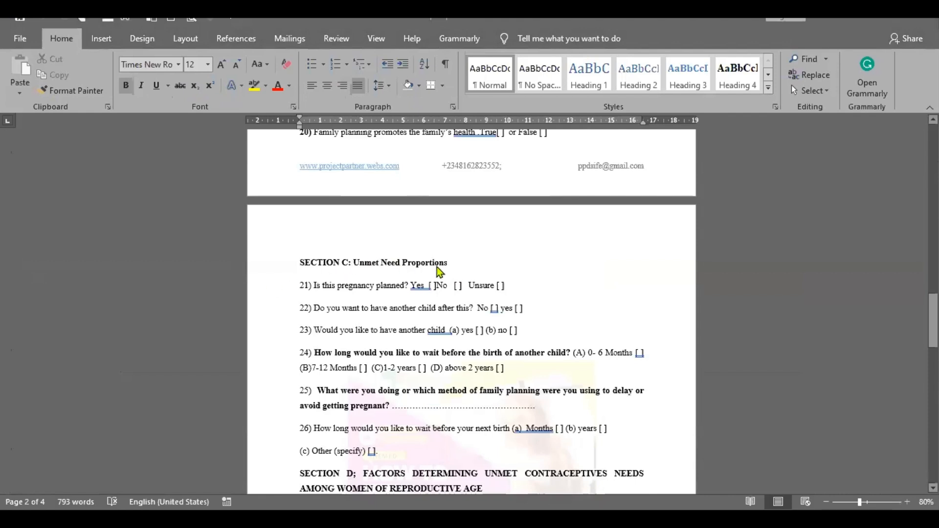
pyautogui.scroll(-3, 440, 274)
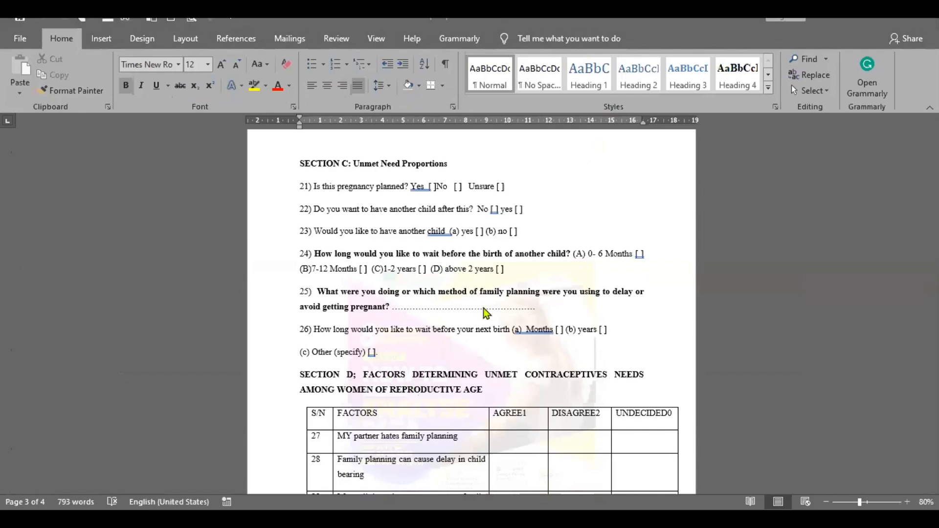
pyautogui.scroll(-1, 547, 343)
pyautogui.scroll(-20, 547, 342)
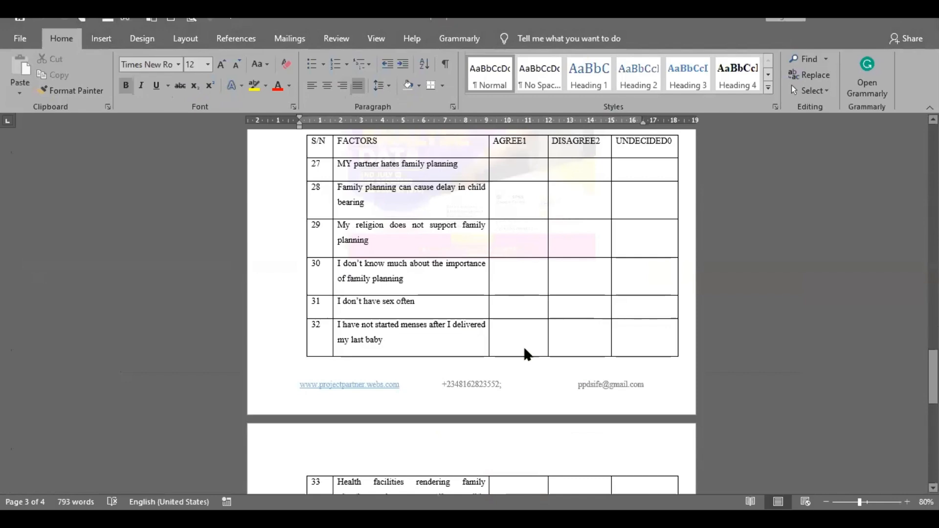
pyautogui.scroll(-11, 518, 354)
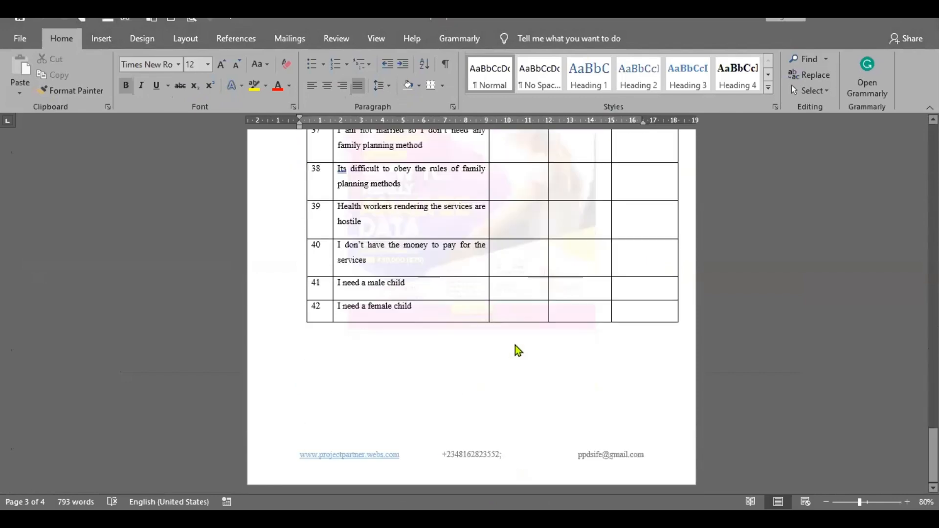
pyautogui.scroll(5, 517, 351)
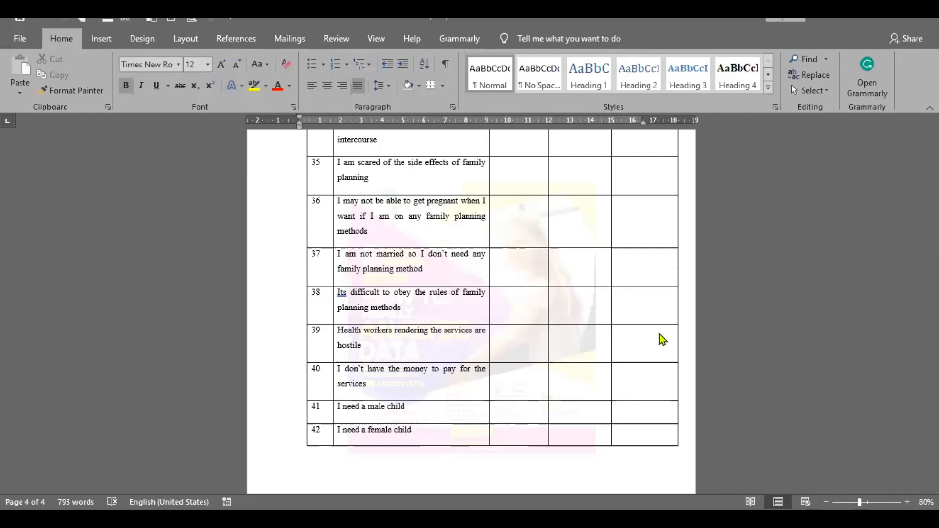
pyautogui.scroll(-5, 661, 332)
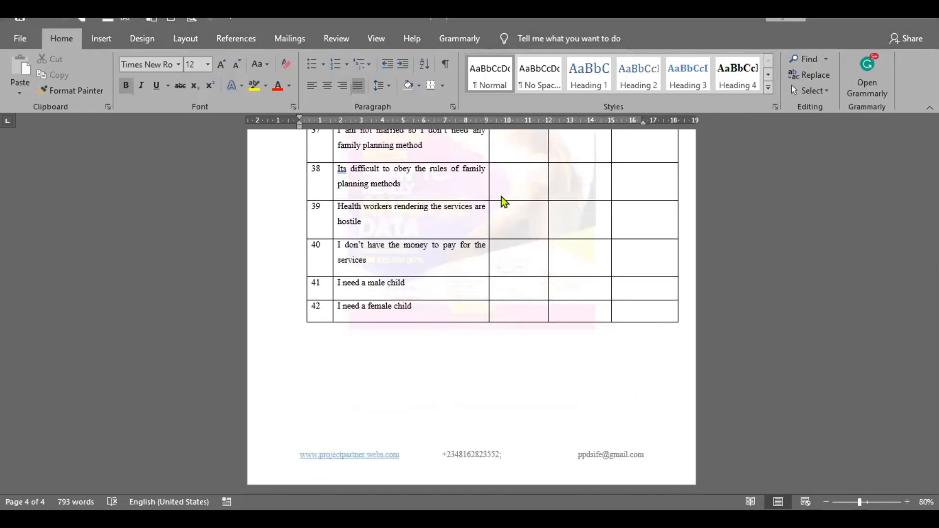
pyautogui.scroll(15, 358, 296)
pyautogui.scroll(20, 344, 274)
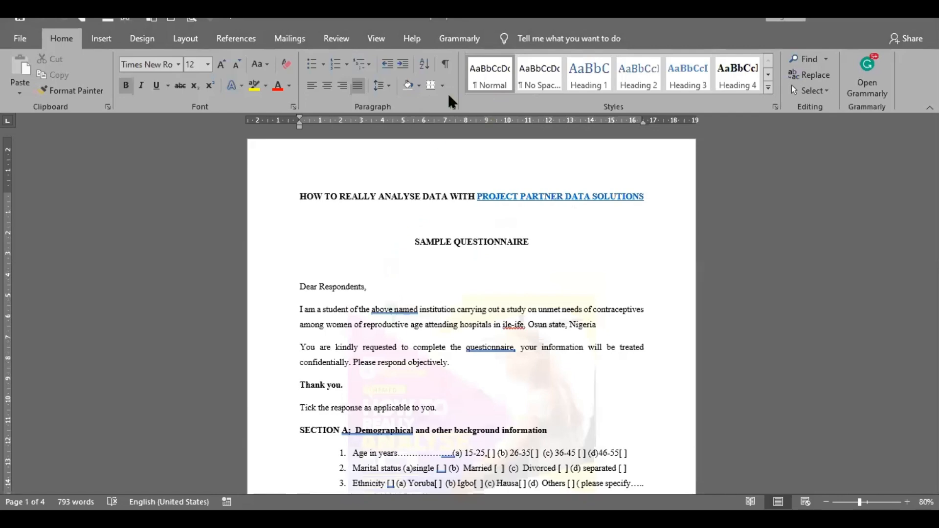
# Accept the suggested grammar correction "Education;" in question 7 of Section A.
pyautogui.scroll(-3, 509, 272)
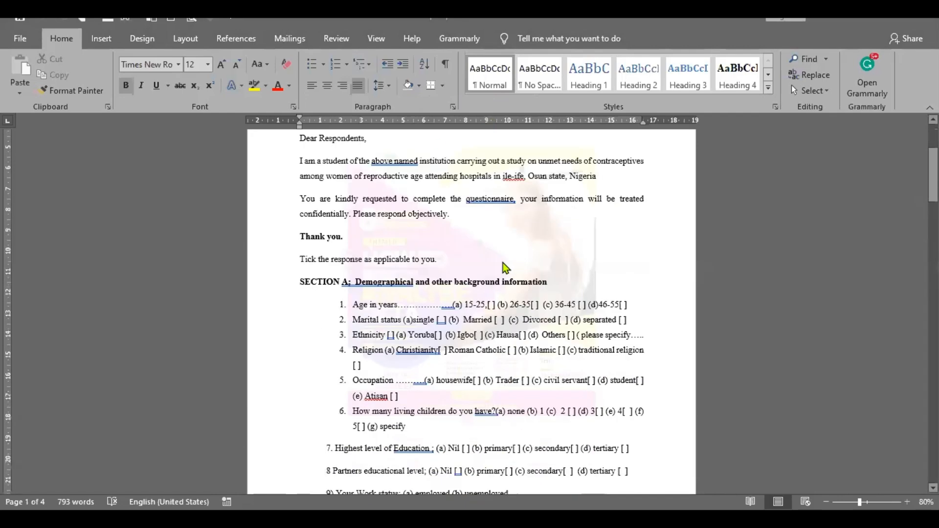
pyautogui.scroll(-3, 478, 259)
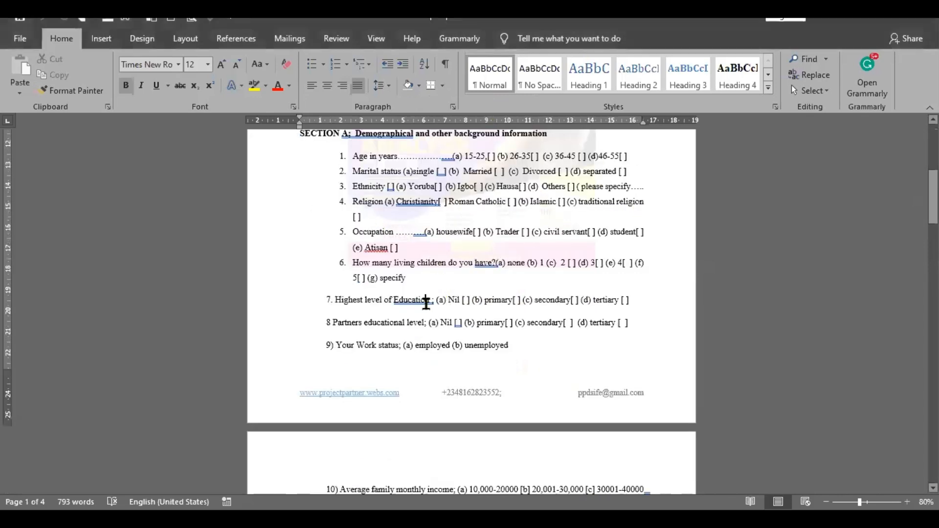
pyautogui.rightClick(426, 302)
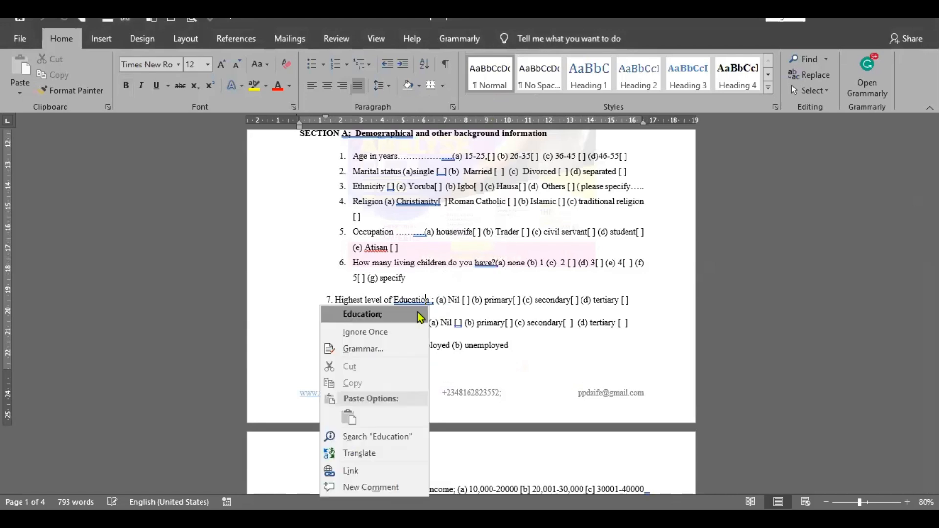
pyautogui.click(419, 316)
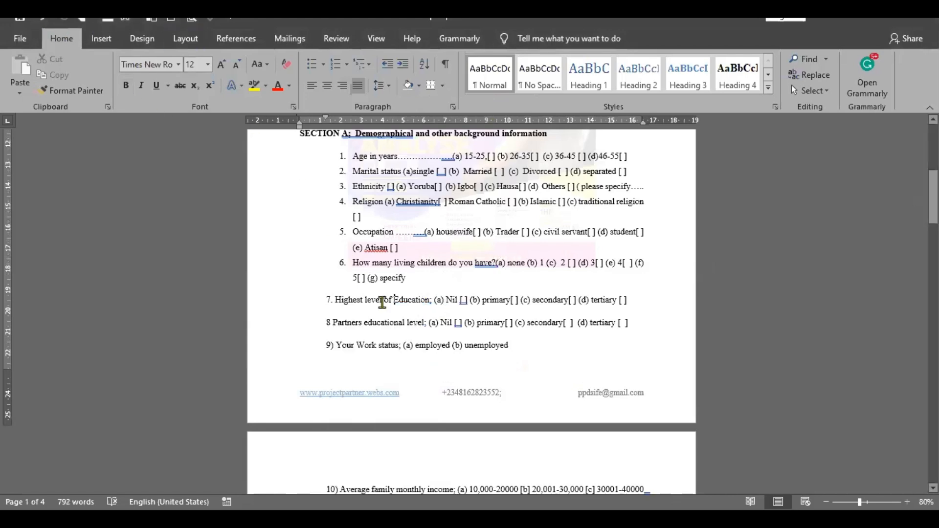
# Switch to the Session 20 training folder, open the data mgt file in SPSS and show its variable definitions.
pyautogui.scroll(-3, 354, 230)
pyautogui.hotkey('alt', 'Tab')
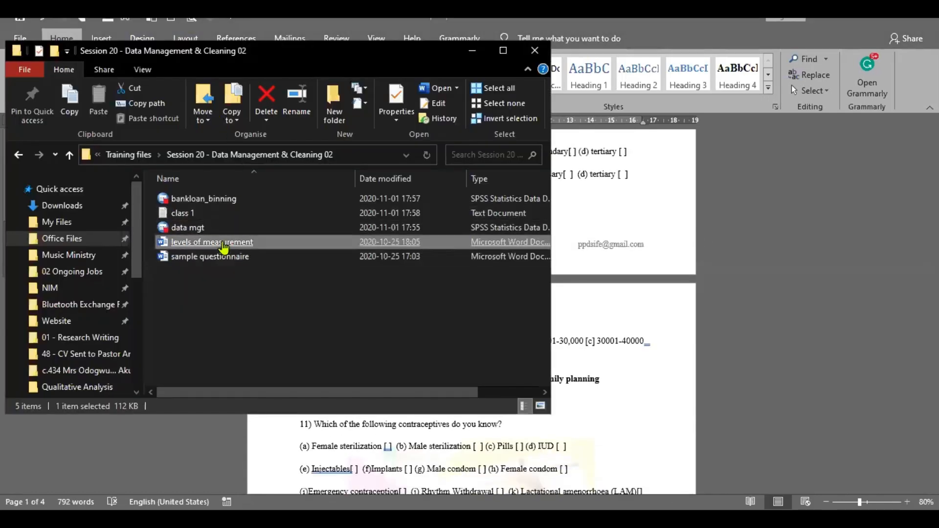
pyautogui.click(185, 229)
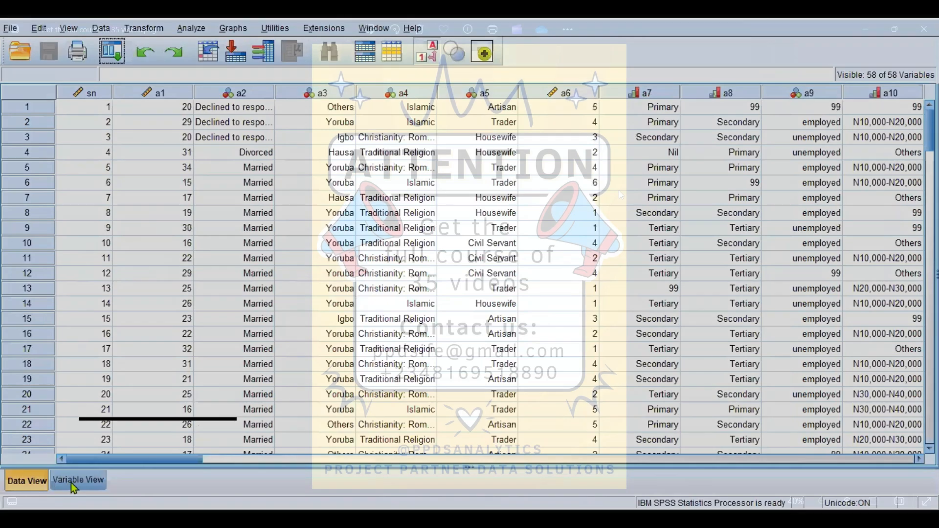
pyautogui.click(78, 482)
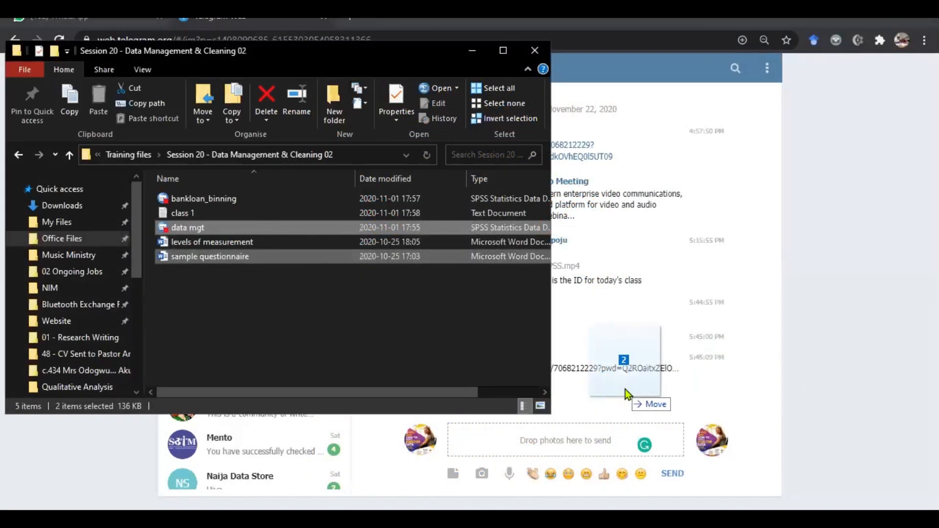
# Upload the sample questionnaire and data mgt files to the Telegram group chat and switch back to the Word questionnaire.
pyautogui.moveTo(625, 389); pyautogui.dragTo(585, 428)
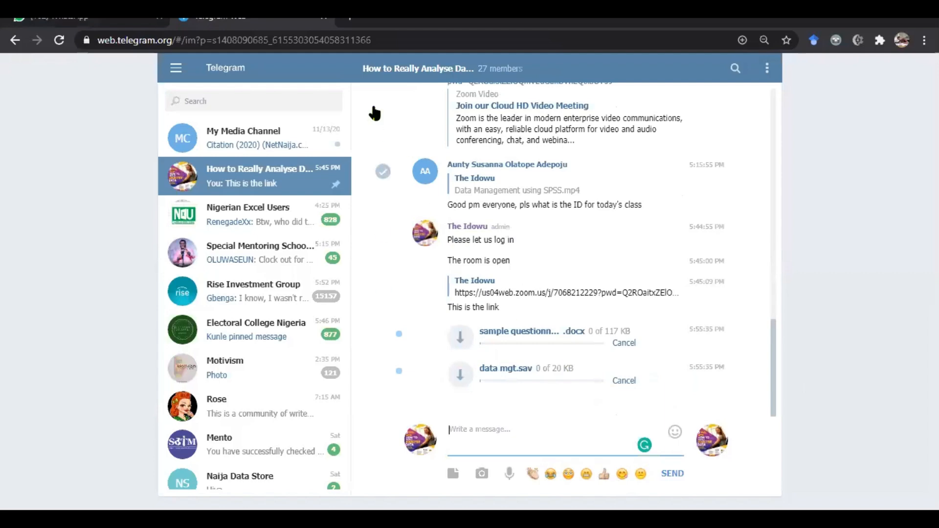
pyautogui.hotkey('alt', 'Tab')
pyautogui.hotkey('alt', 'Tab')
pyautogui.hotkey('alt', 'Tab')
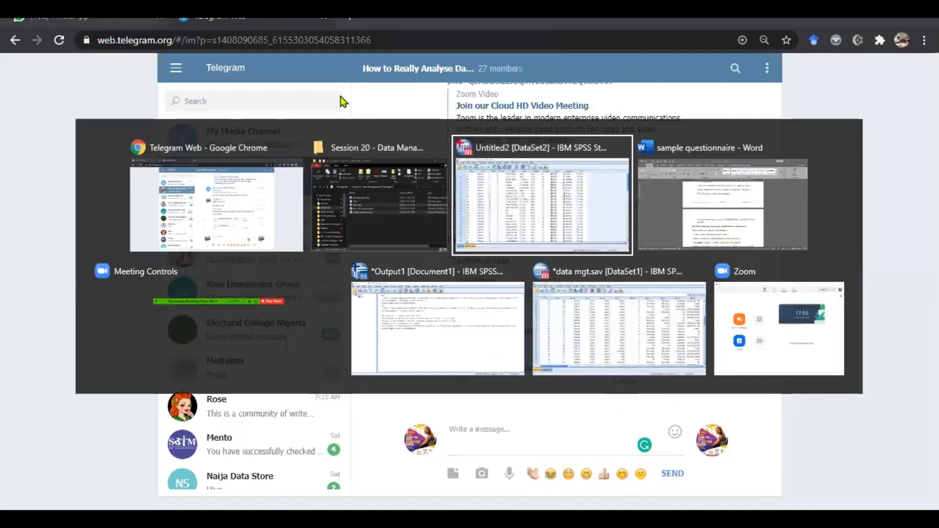
# Examine the demographic questions in Section A of the questionnaire, focusing on the age ranges offered in question 1.
pyautogui.scroll(6, 478, 196)
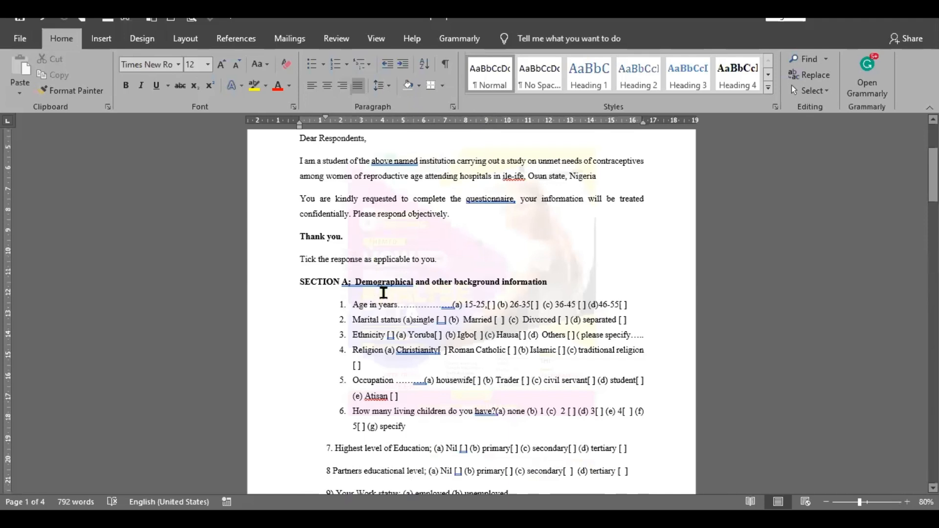
pyautogui.scroll(1, 383, 292)
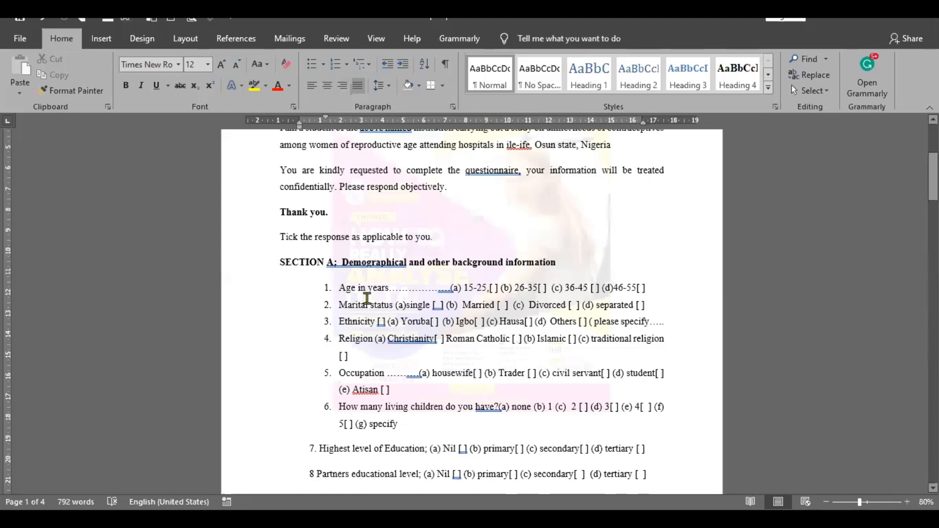
pyautogui.scroll(2, 367, 299)
pyautogui.scroll(-4, 373, 332)
pyautogui.scroll(4, 374, 323)
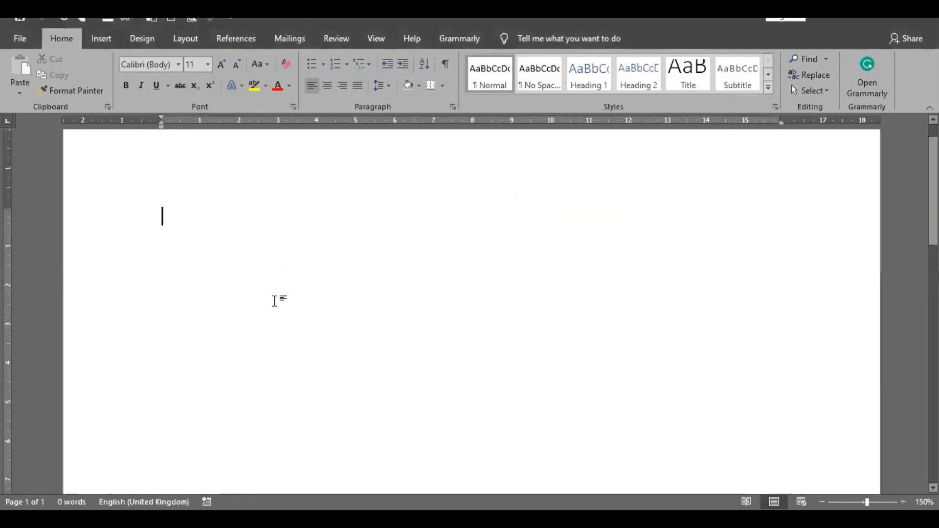
pyautogui.scroll(5, 267, 284)
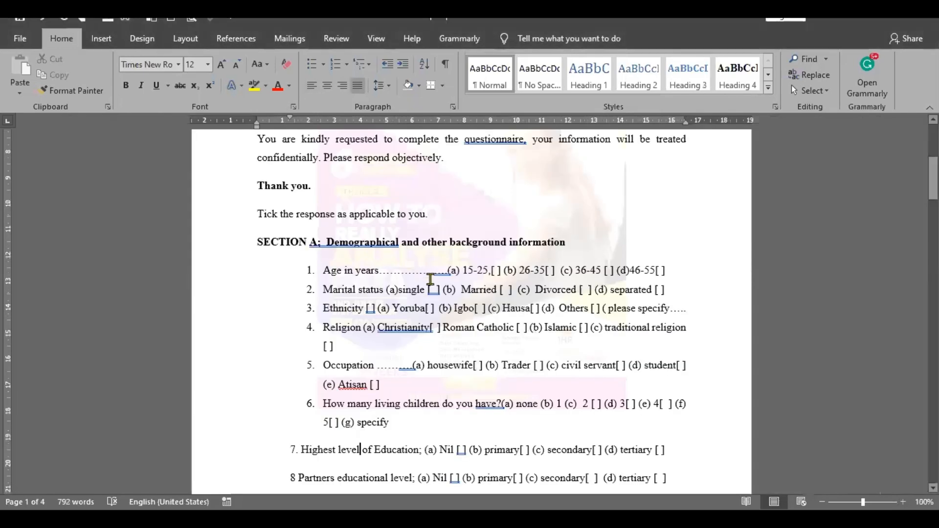
pyautogui.click(479, 270)
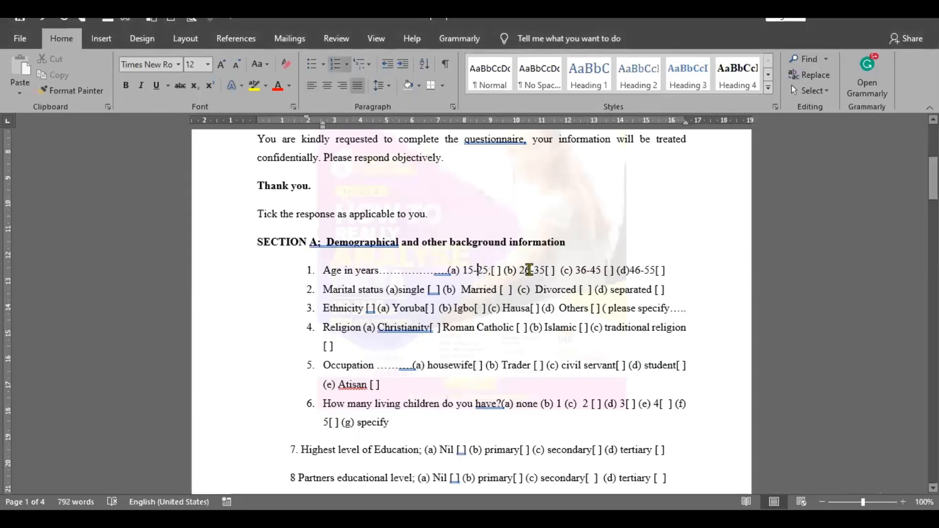
pyautogui.click(532, 270)
pyautogui.click(580, 269)
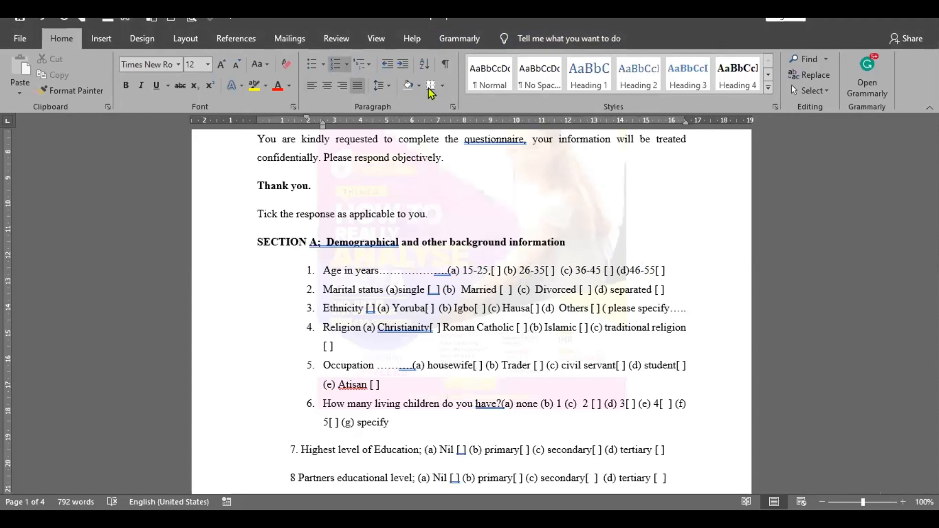
# Switch to the SPSS Data Editor with the survey responses and select the a2 value of case 53.
pyautogui.moveTo(469, 7)
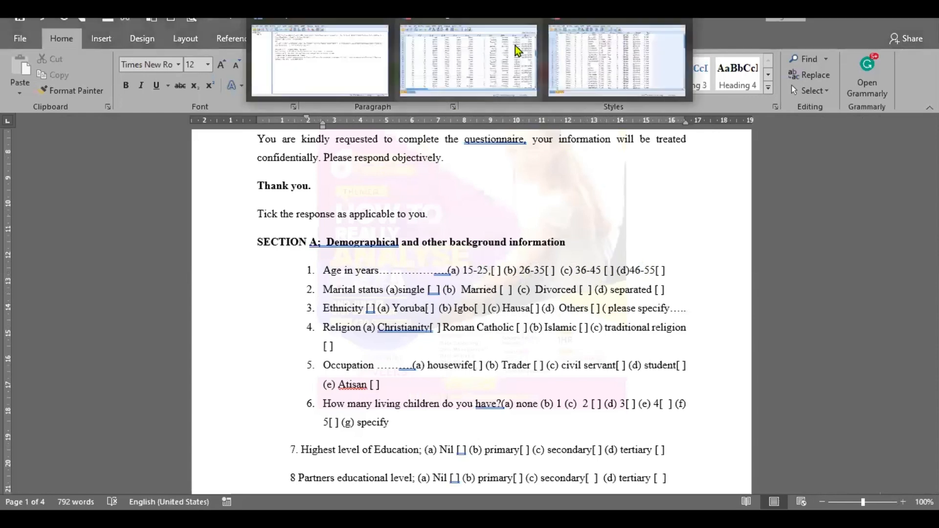
pyautogui.click(668, 33)
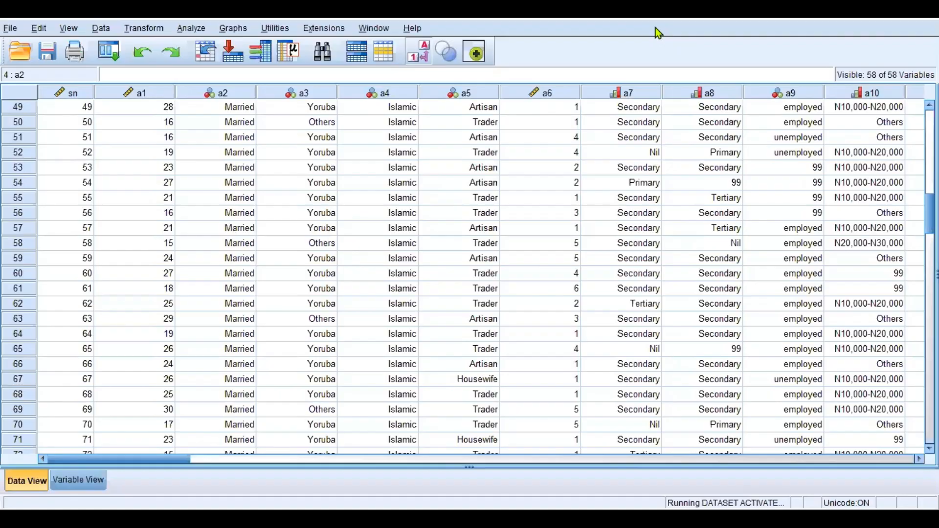
pyautogui.click(186, 170)
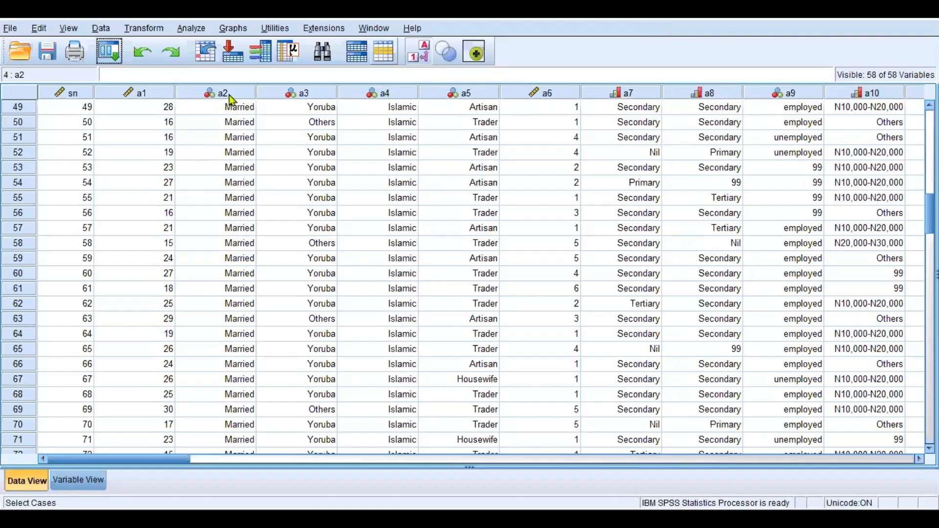
pyautogui.hotkey('alt', 'a')
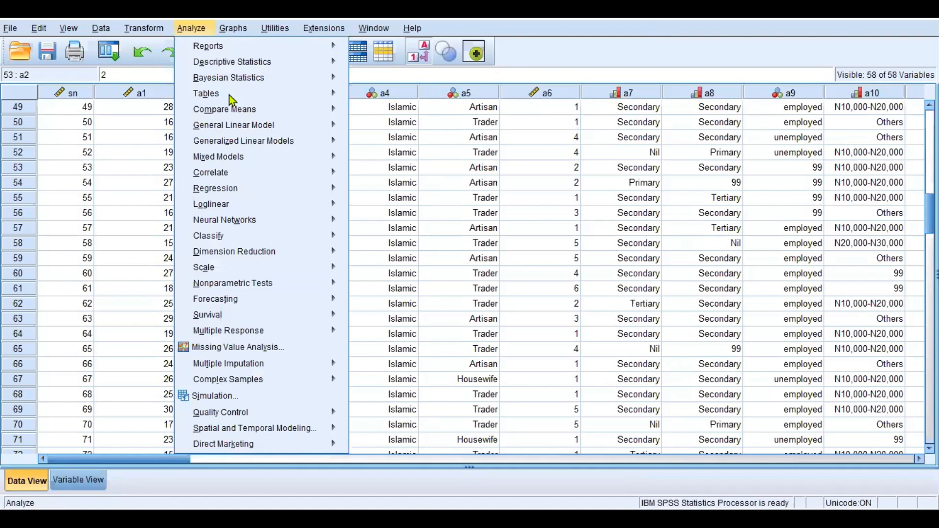
pyautogui.press('e')
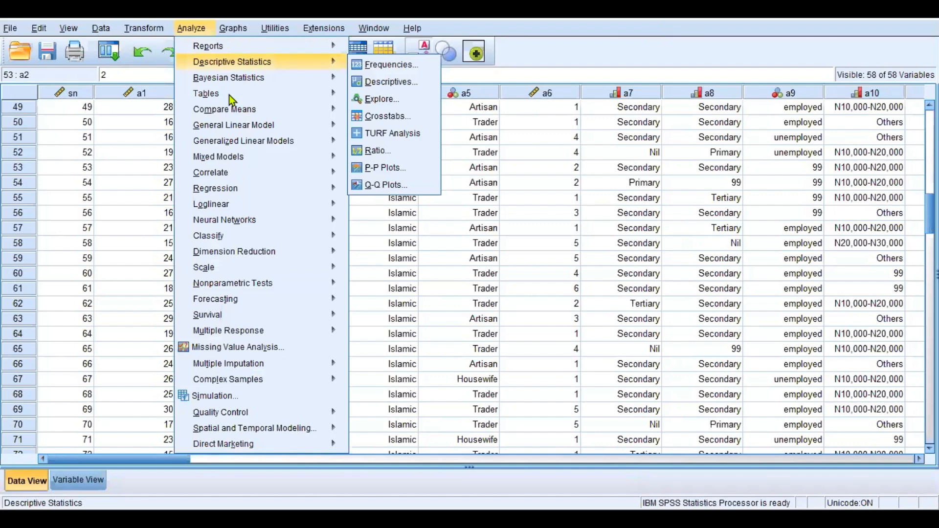
pyautogui.press('f')
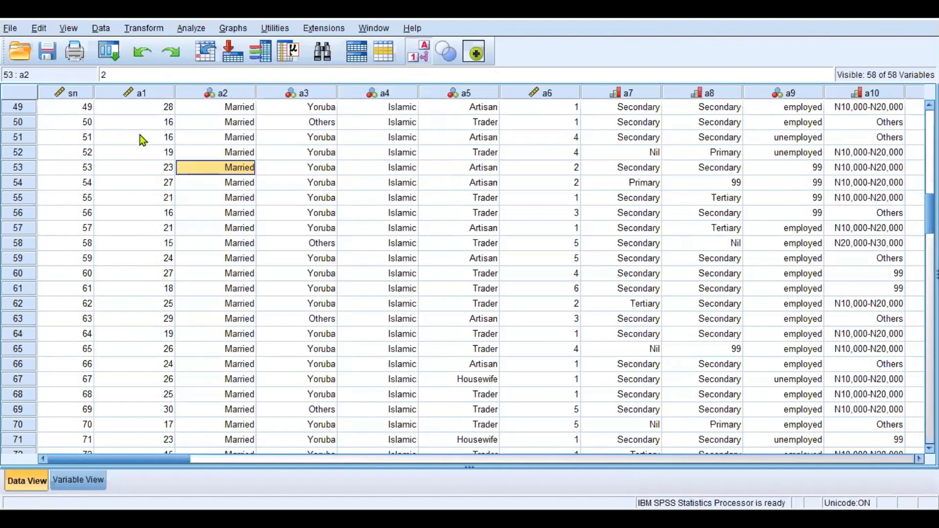
# Compare the raw age variable a1 with the agecat variable near the end of the dataset, and save the dataset.
pyautogui.click(152, 141)
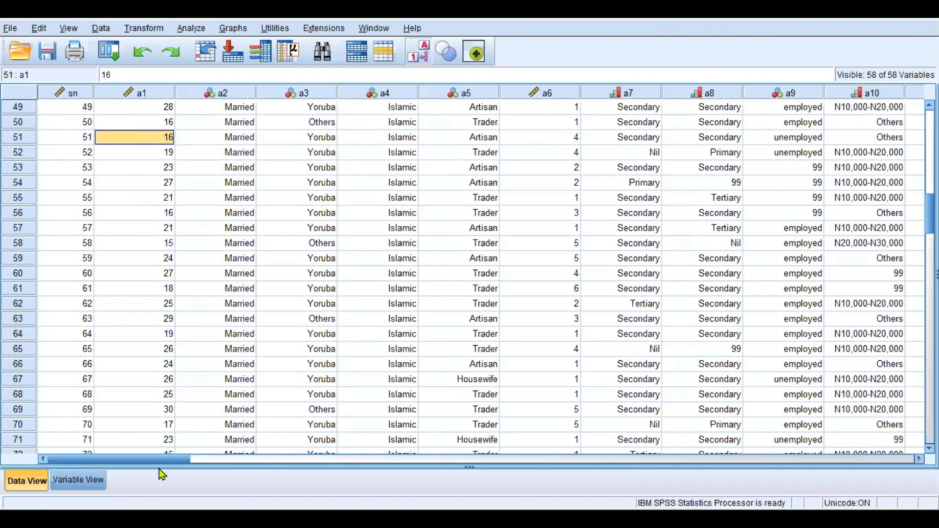
pyautogui.moveTo(162, 460); pyautogui.dragTo(633, 471)
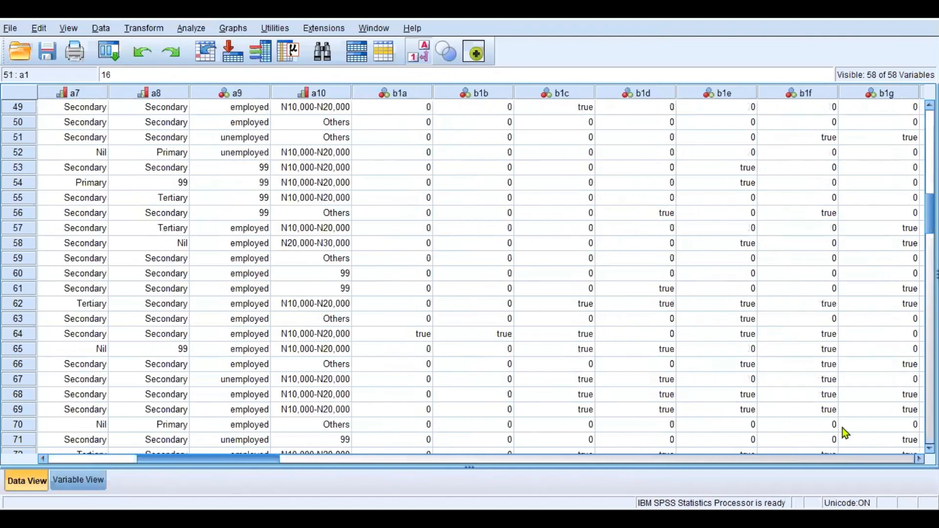
pyautogui.hscroll(10, 842, 427)
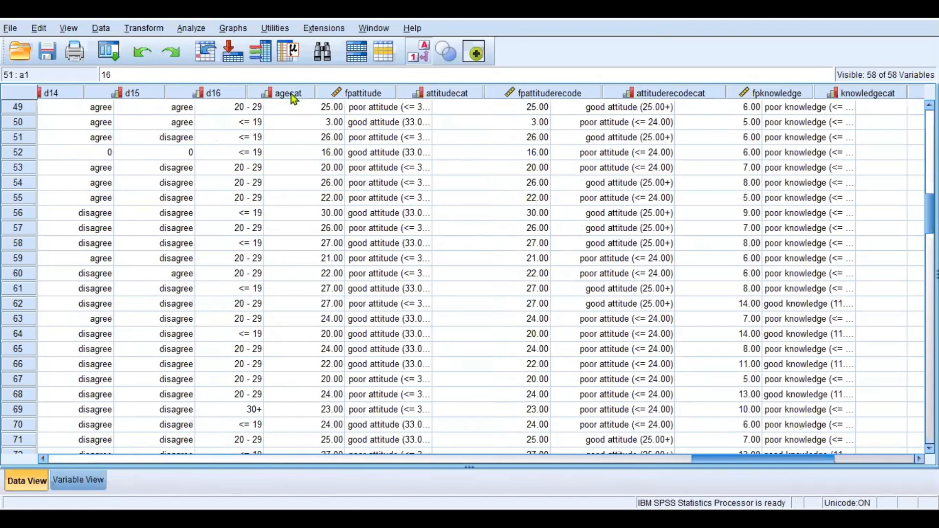
pyautogui.click(51, 51)
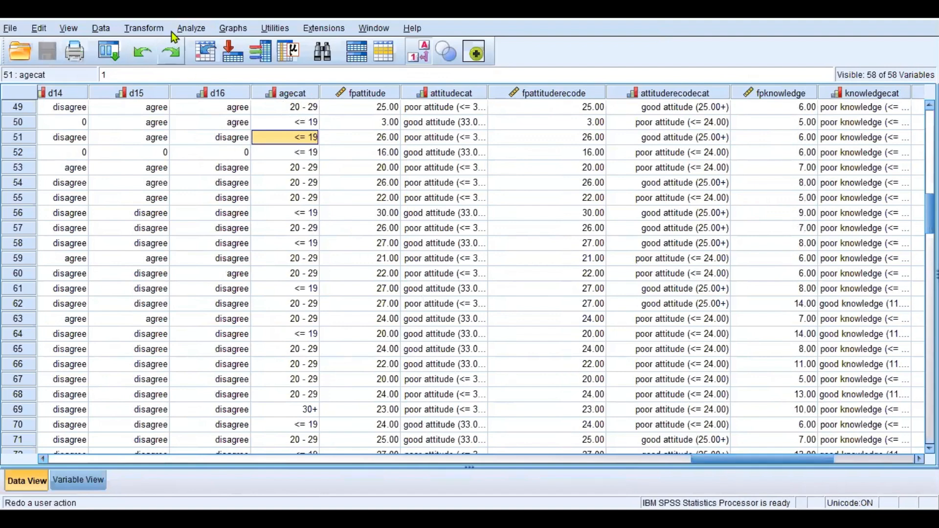
# Run a Frequencies analysis with a frequency table on the grouped age variable, Age in years (grouped).
pyautogui.click(187, 32)
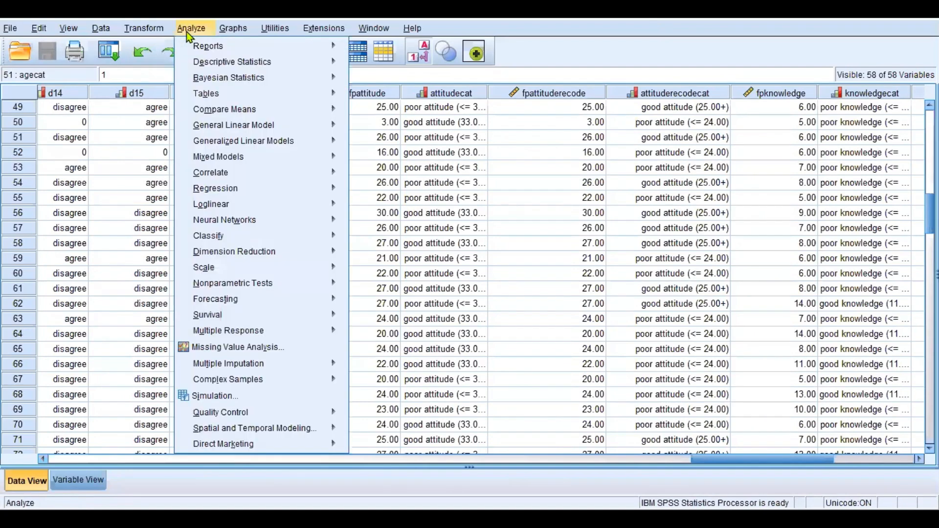
pyautogui.moveTo(320, 72)
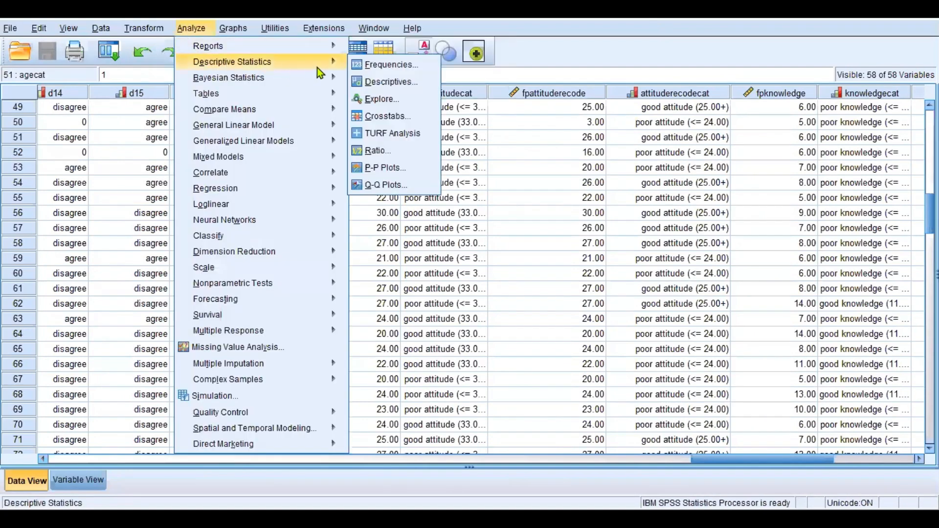
pyautogui.click(373, 65)
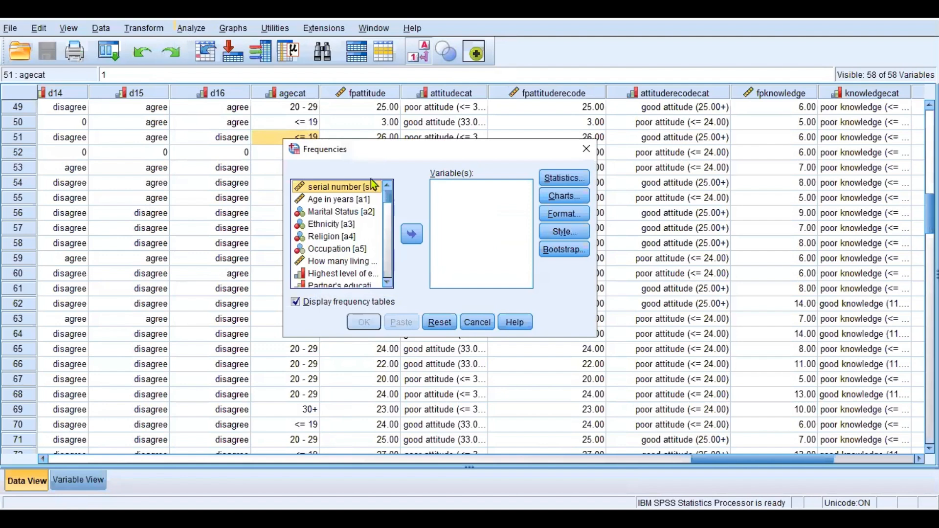
pyautogui.moveTo(388, 194); pyautogui.dragTo(388, 286)
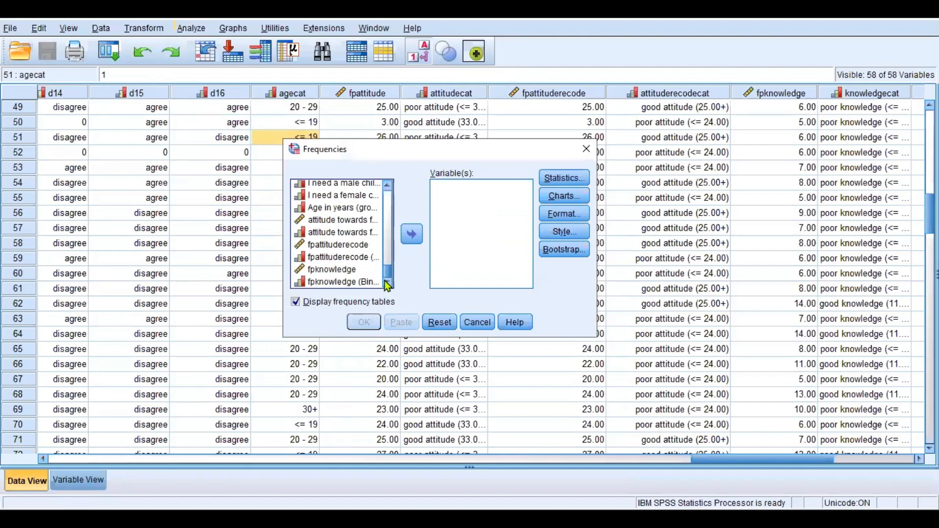
pyautogui.click(339, 209)
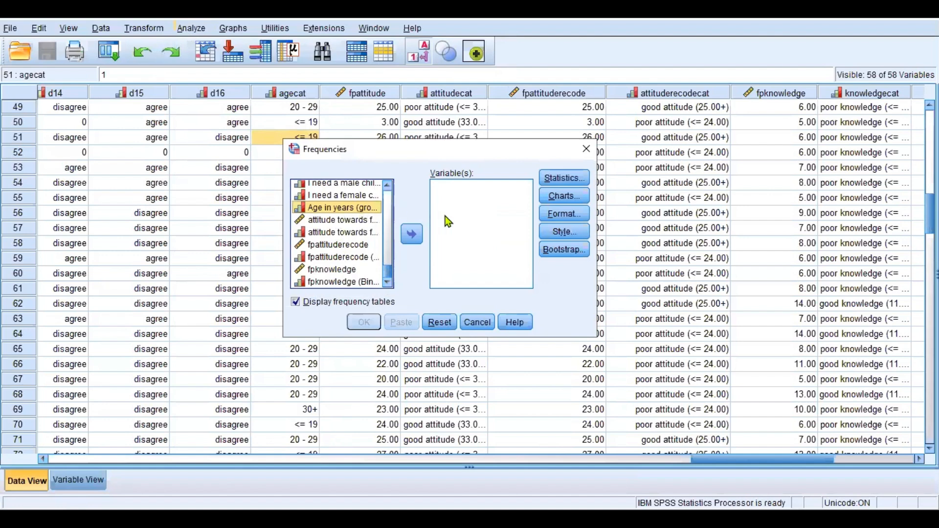
pyautogui.moveTo(446, 216); pyautogui.dragTo(490, 206)
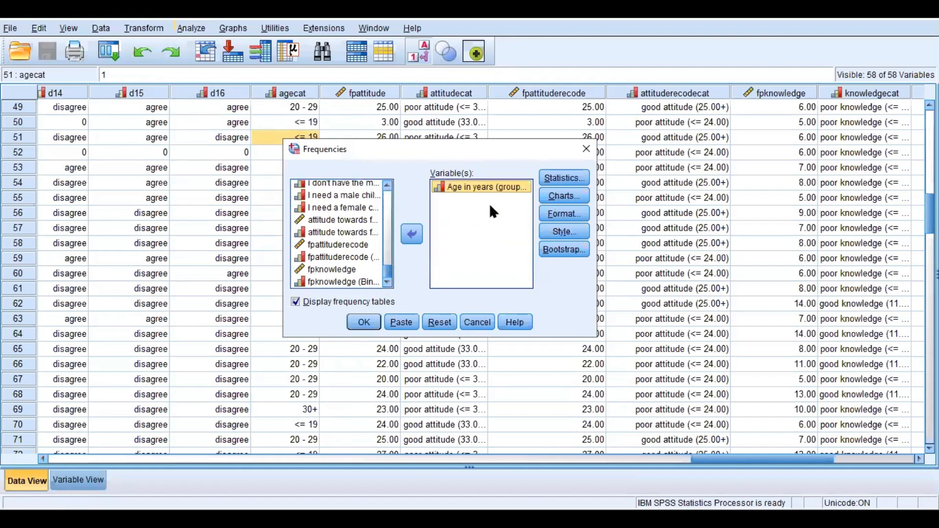
pyautogui.click(412, 235)
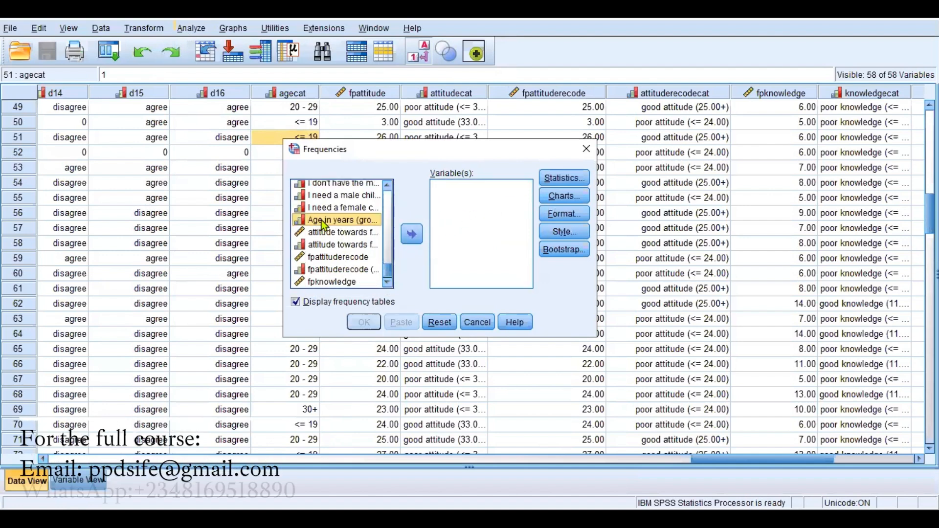
pyautogui.click(413, 235)
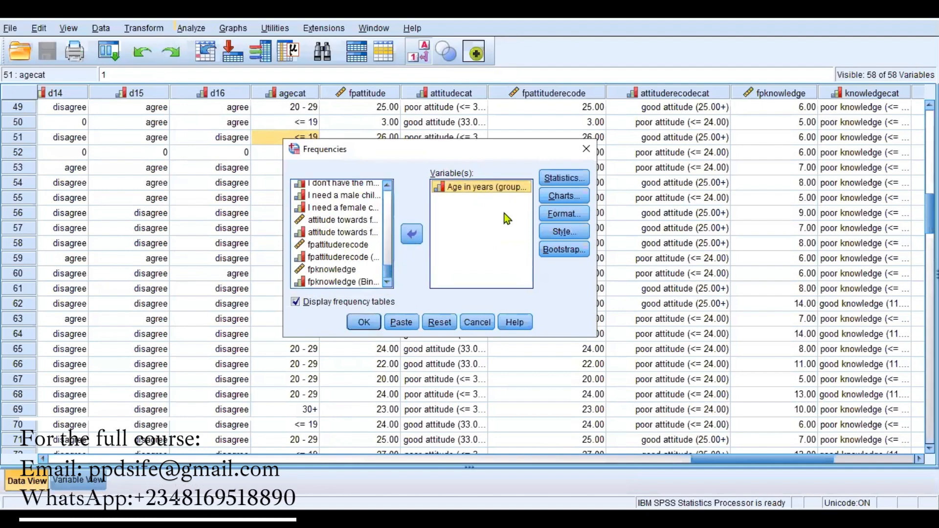
pyautogui.click(365, 323)
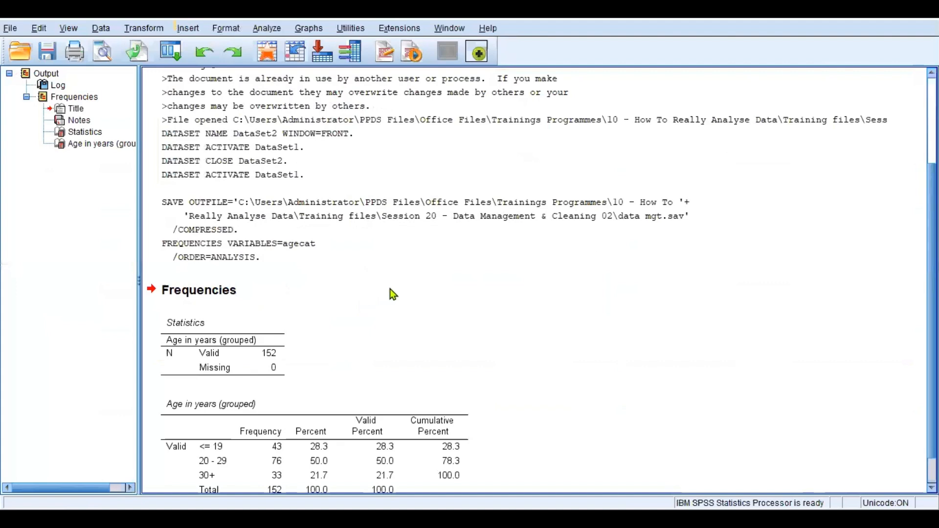
# Open the Age in years (grouped) frequency table for editing and ungroup its Valid row heading.
pyautogui.scroll(-1, 457, 313)
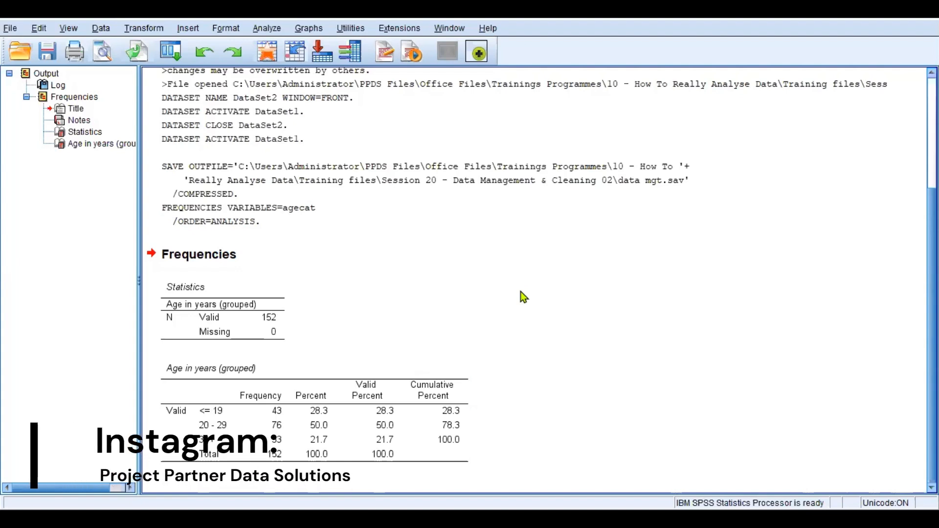
pyautogui.click(175, 446)
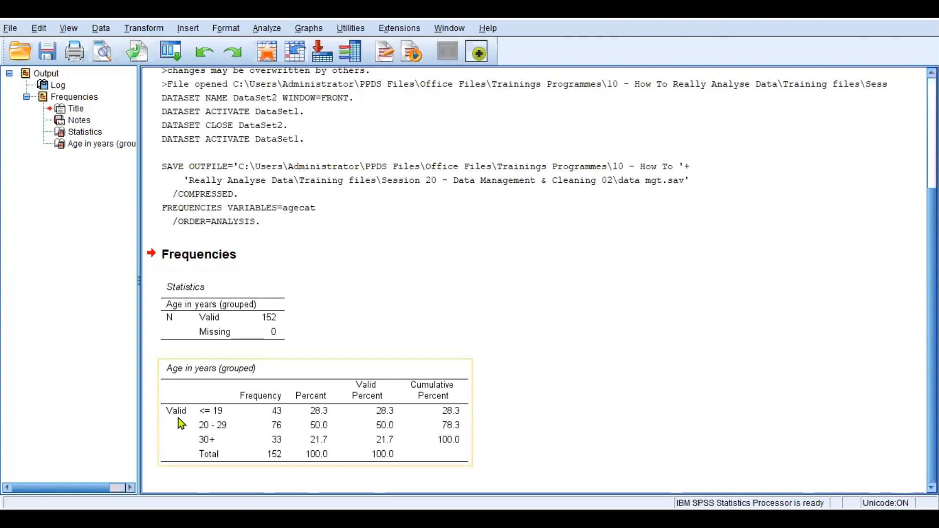
pyautogui.click(772, 428)
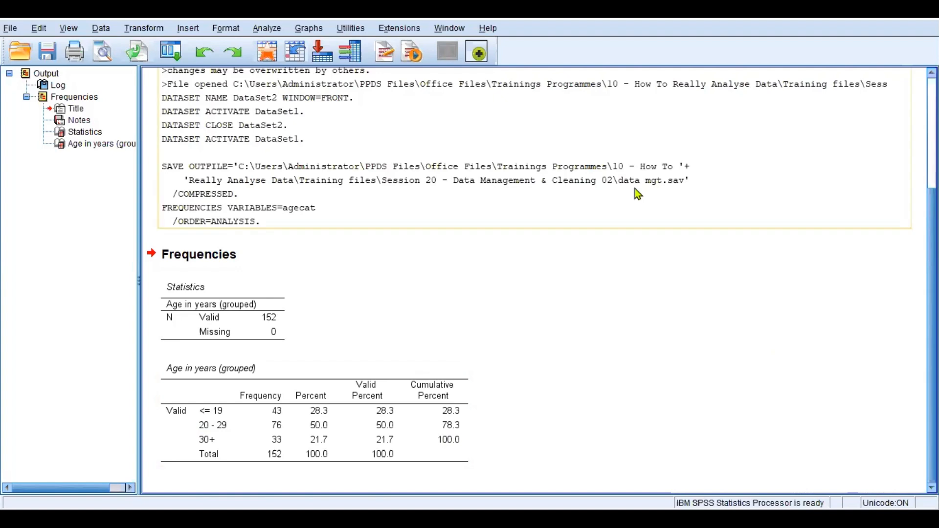
pyautogui.click(333, 458)
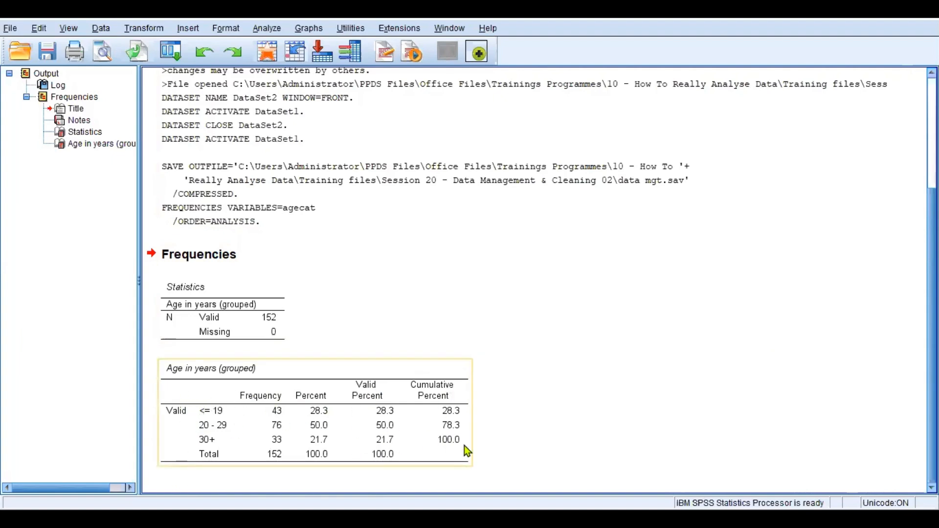
pyautogui.click(219, 416)
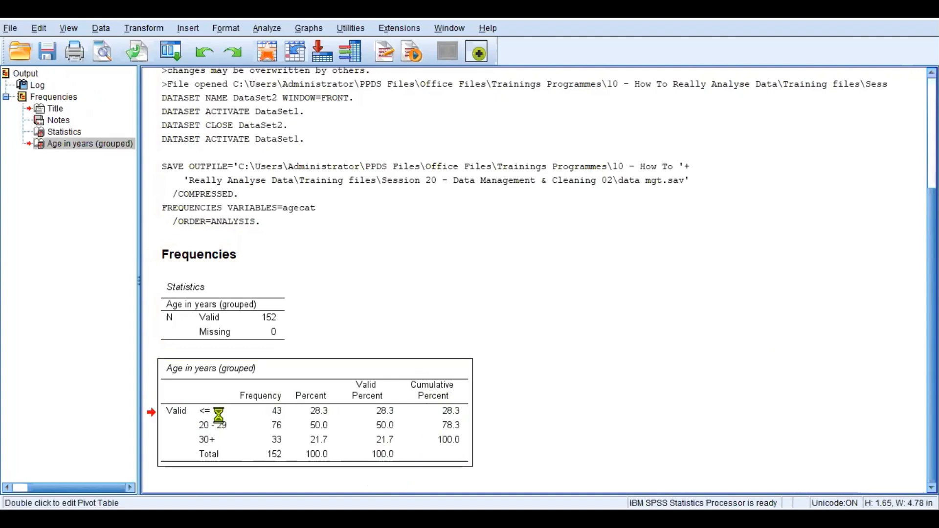
pyautogui.doubleClick(219, 415)
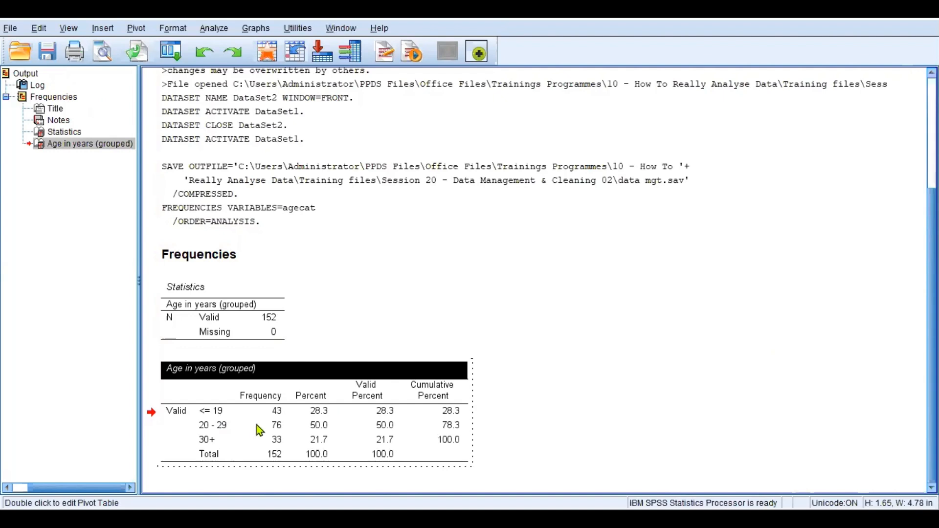
pyautogui.click(179, 428)
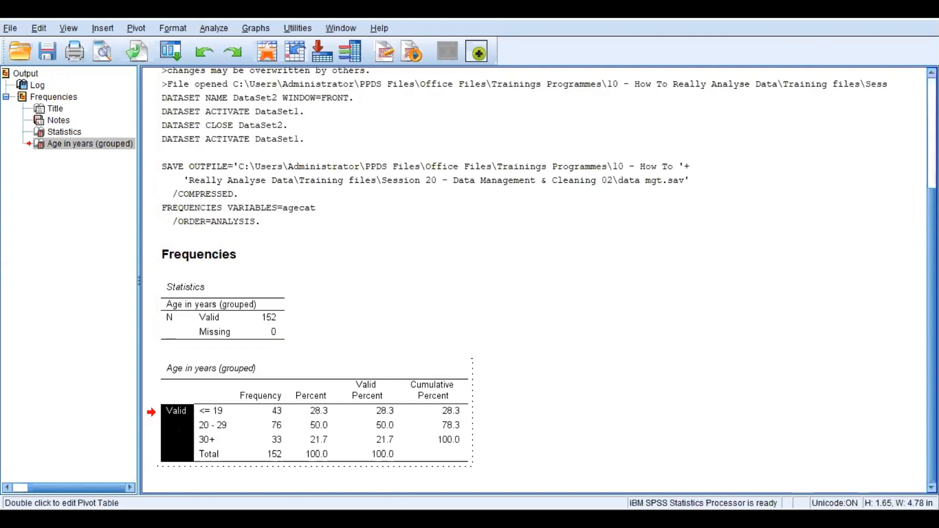
pyautogui.rightClick(178, 428)
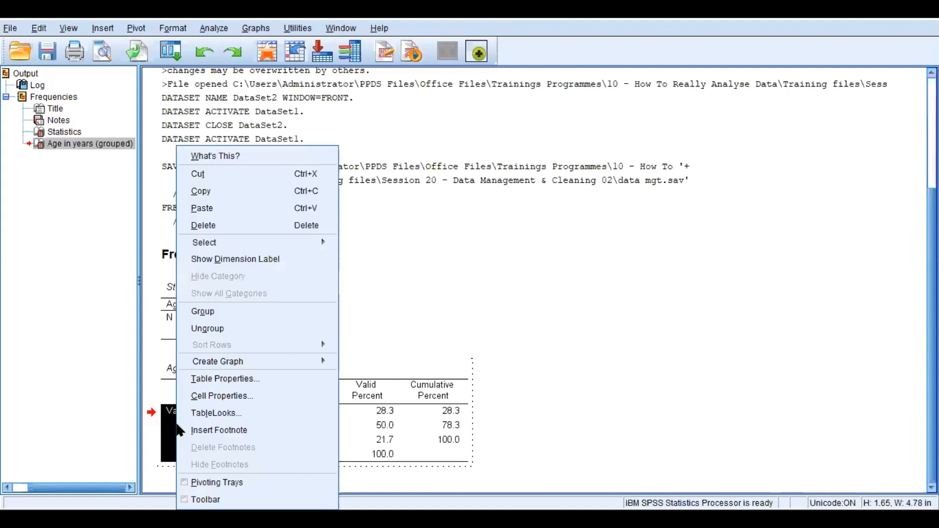
pyautogui.click(222, 330)
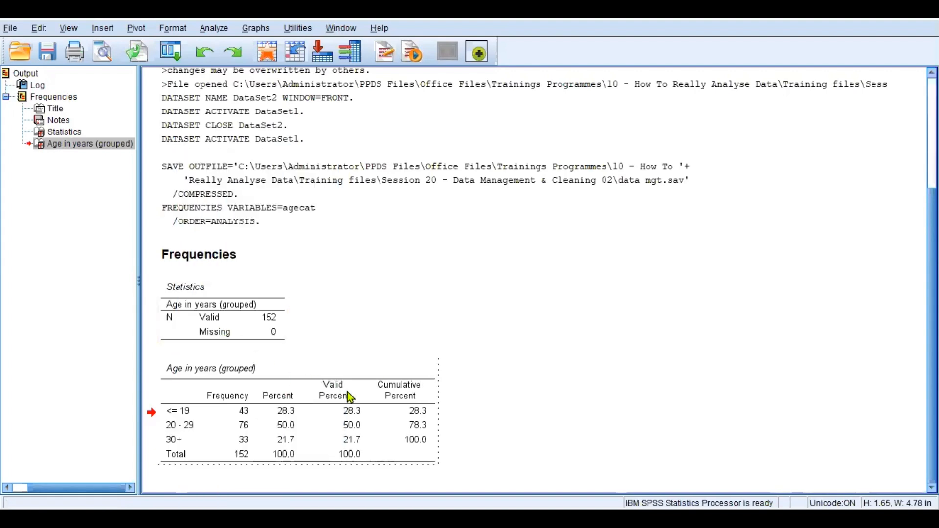
# Delete the Valid Percent and Cumulative Percent columns from the age frequency table and leave table editing.
pyautogui.moveTo(336, 391); pyautogui.dragTo(405, 459)
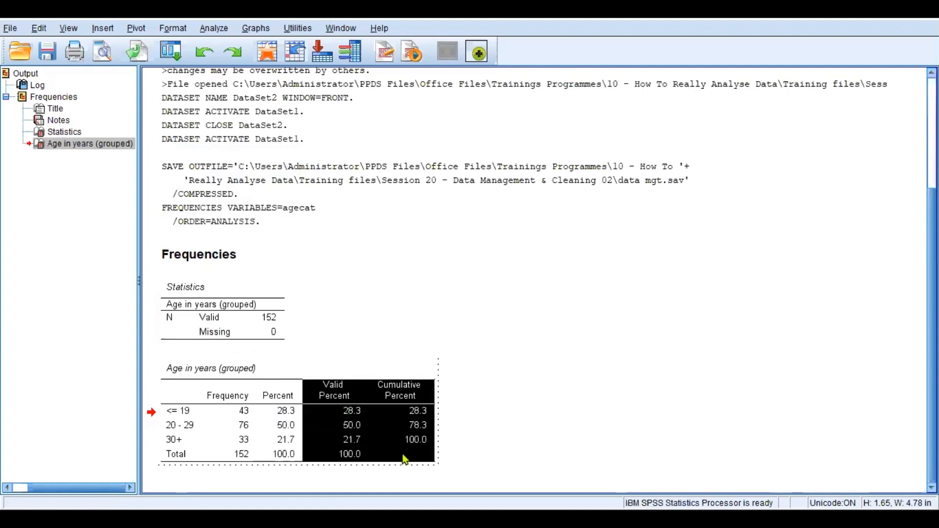
pyautogui.press('Delete')
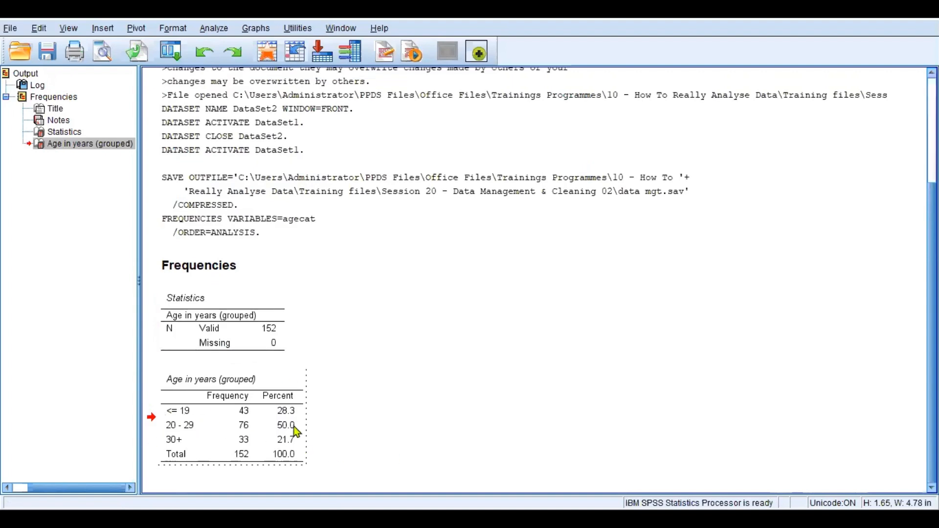
pyautogui.click(484, 374)
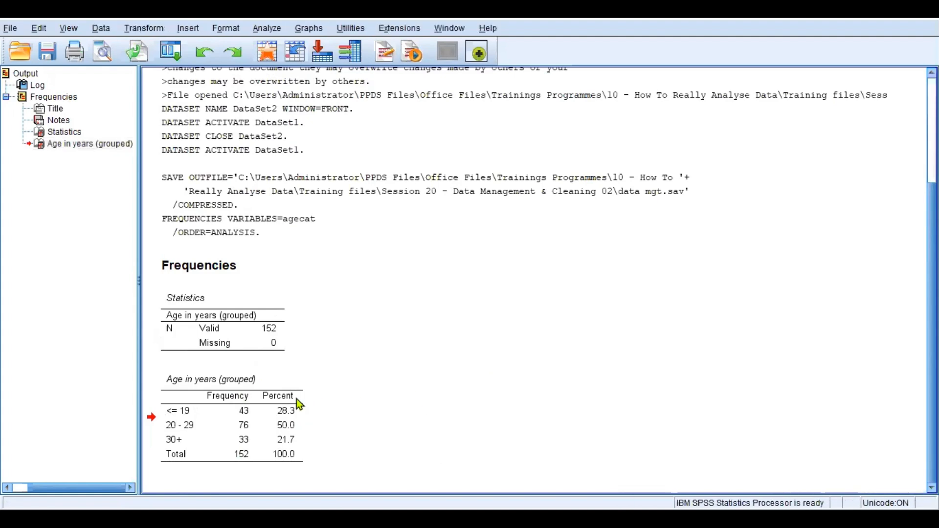
# Copy the trimmed age frequency table from the output and switch to a blank Word document.
pyautogui.click(232, 399)
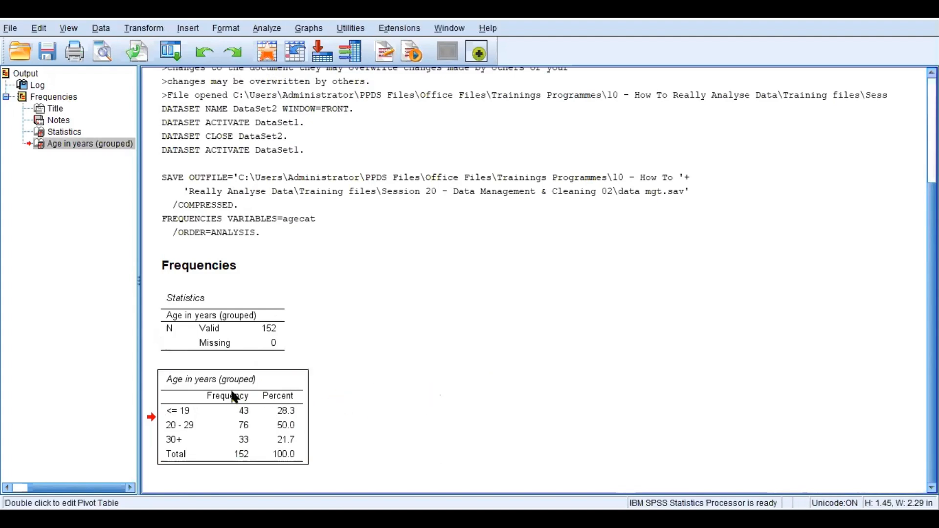
pyautogui.rightClick(232, 398)
pyautogui.click(250, 400)
pyautogui.moveTo(165, 14)
pyautogui.click(235, 84)
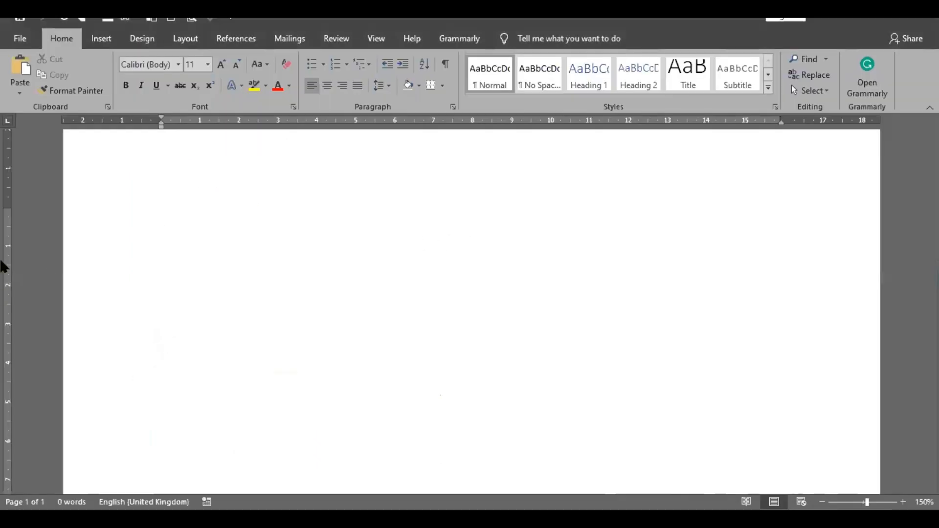
# Enter the caption "Table 1: Age of respondents" and paste the copied frequency table below it.
pyautogui.write('Table ')
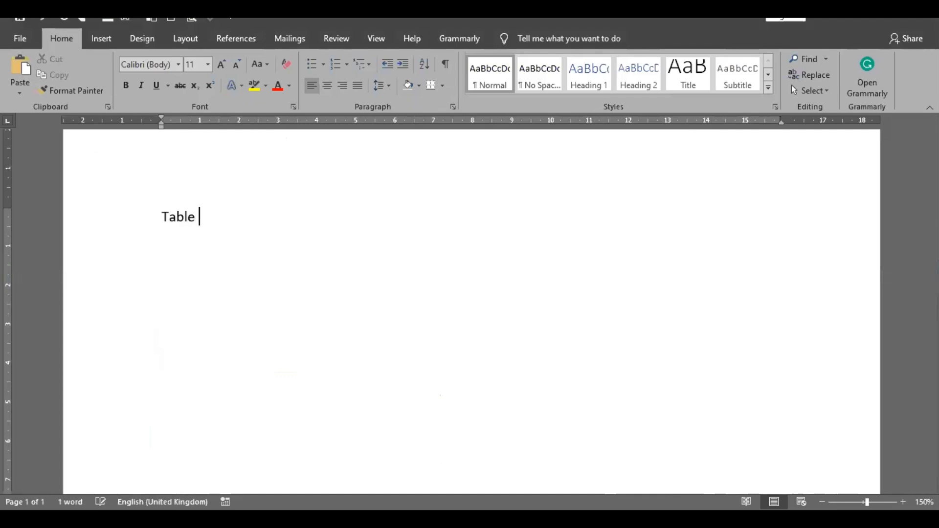
pyautogui.write('1: A')
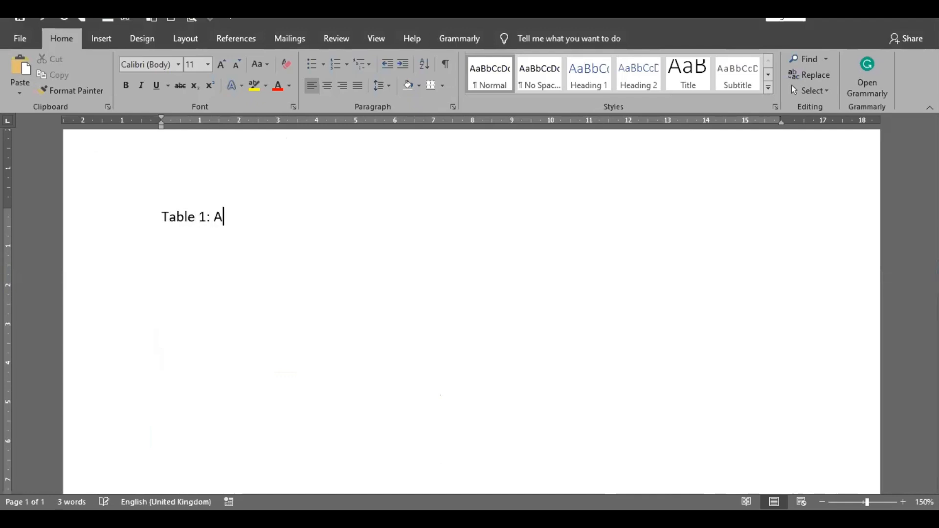
pyautogui.write('ge of respondents')
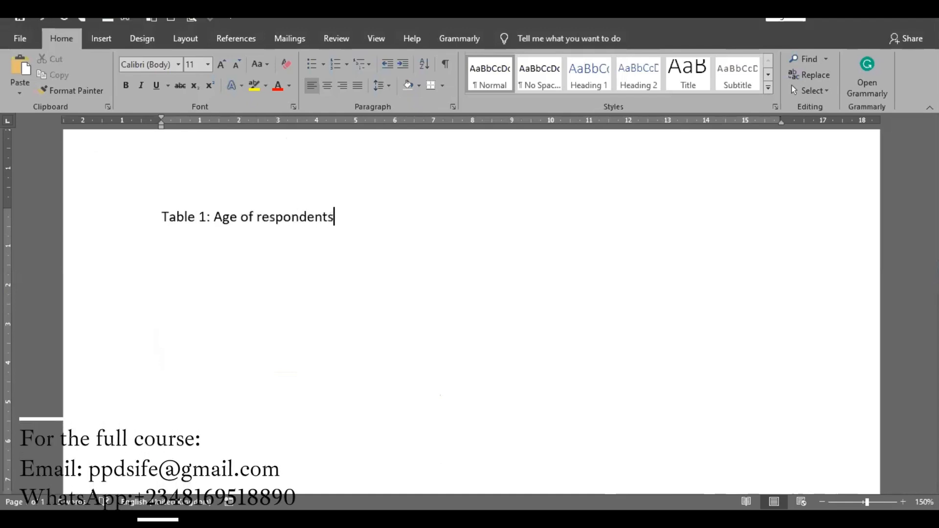
pyautogui.press('Return')
pyautogui.hotkey('ctrl', 'v')
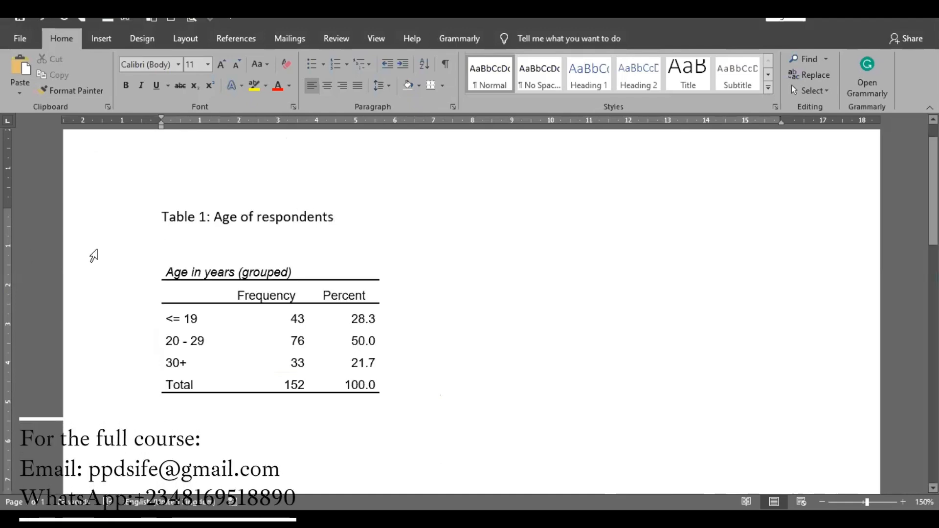
# Remove the blank line between the caption and the pasted table, and centre the table on the page.
pyautogui.click(143, 249)
pyautogui.press('Delete')
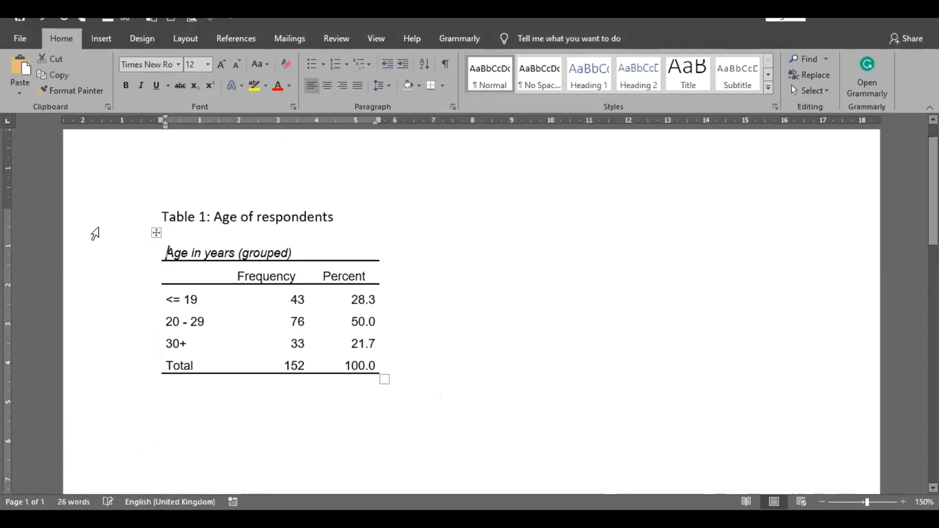
pyautogui.click(156, 233)
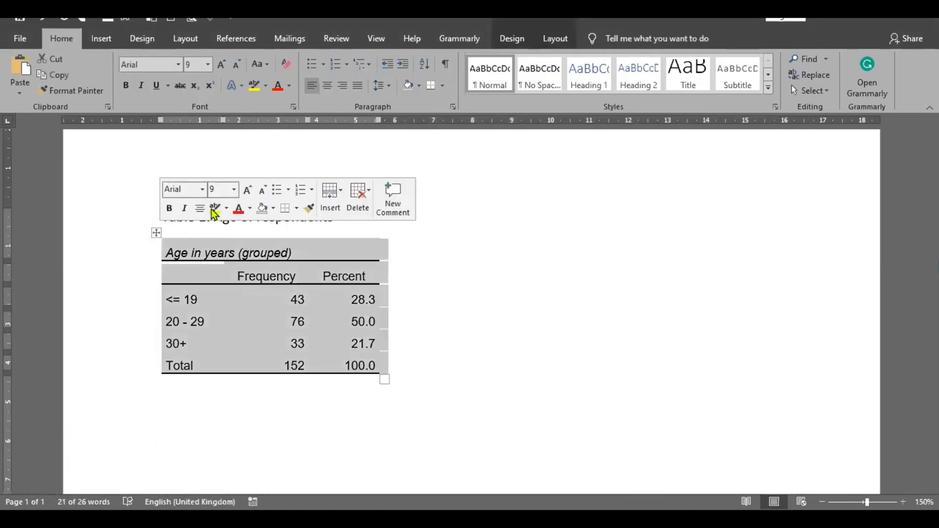
pyautogui.click(200, 209)
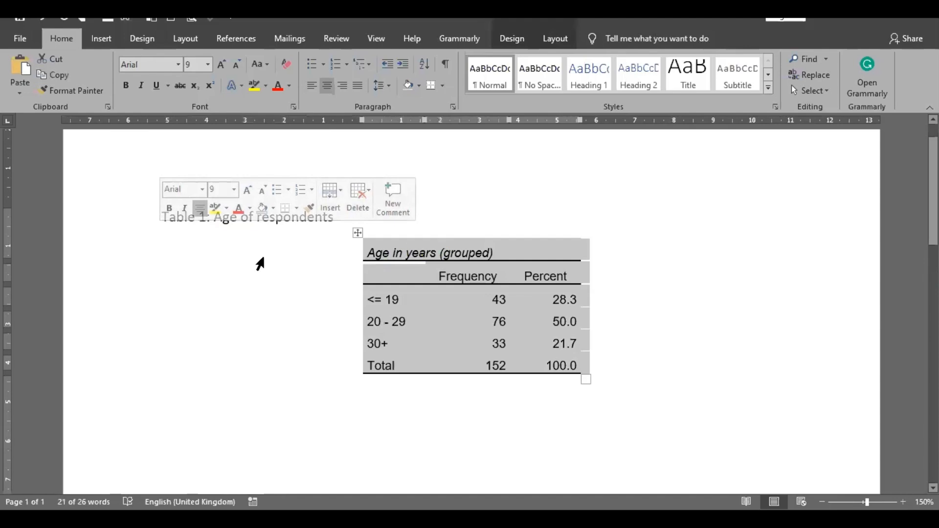
# Delete the "Age in years (grouped)" title row from the table and place the text cursor in the caption.
pyautogui.click(349, 271)
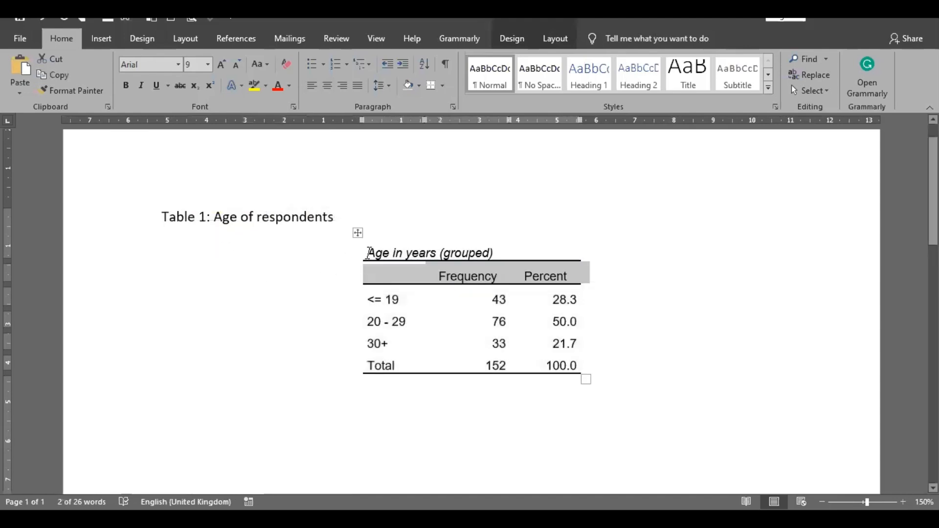
pyautogui.moveTo(375, 248); pyautogui.dragTo(640, 248)
pyautogui.click(505, 252)
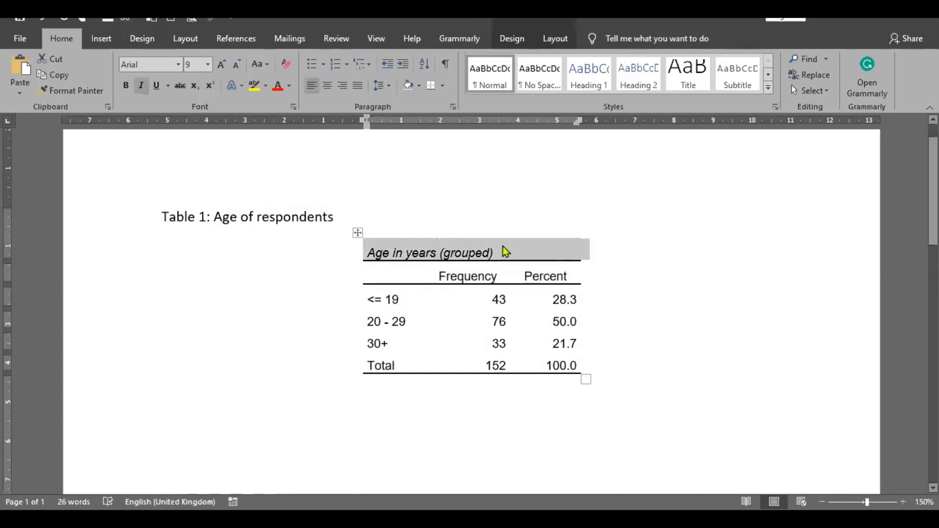
pyautogui.rightClick(503, 254)
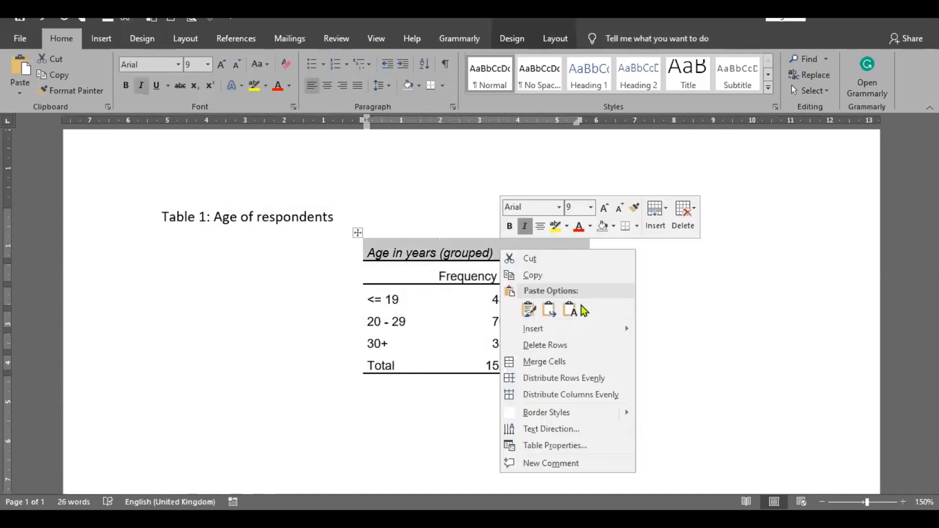
pyautogui.click(593, 345)
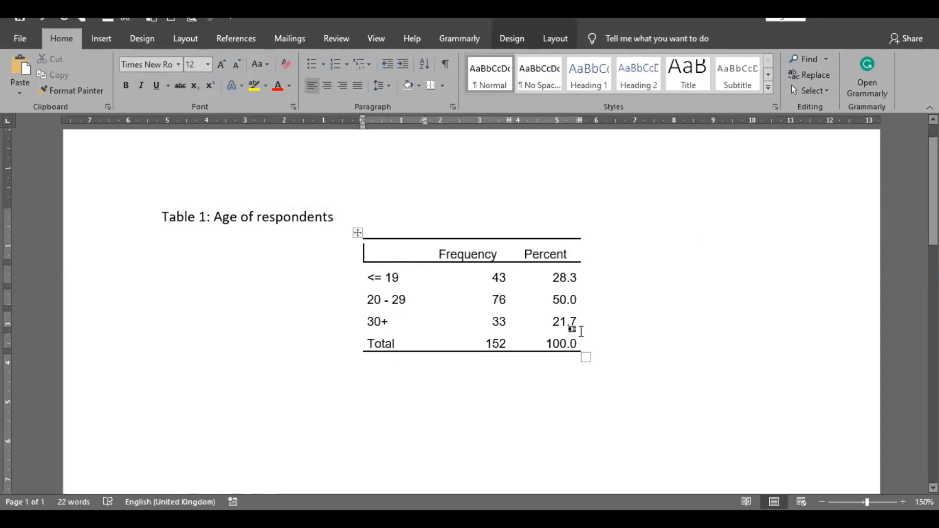
pyautogui.click(247, 217)
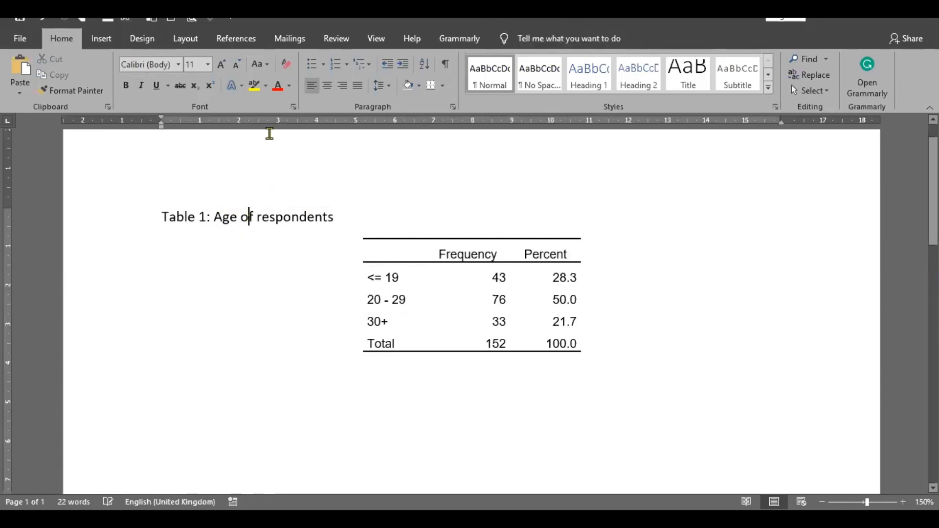
# Centre the table caption and start a paragraph below the table with "The result in table 1 shows that".
pyautogui.click(328, 85)
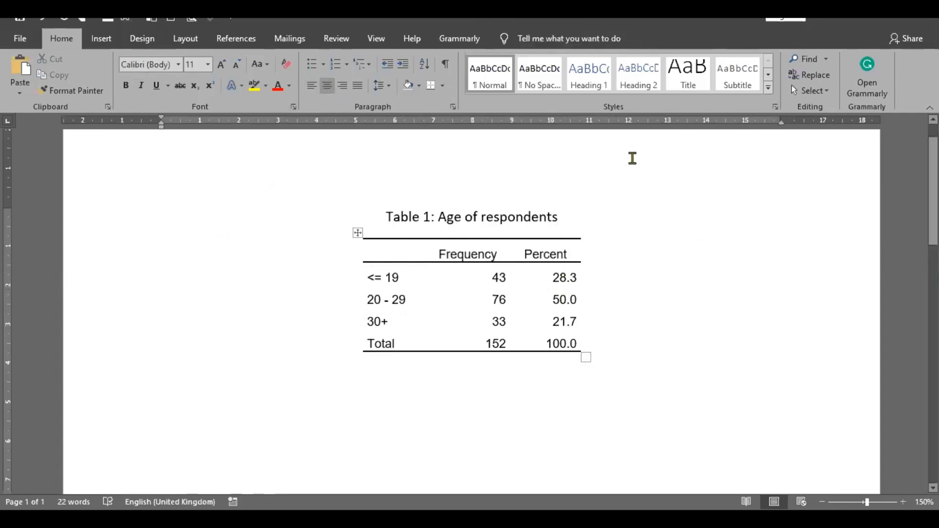
pyautogui.click(196, 371)
pyautogui.press('Up')
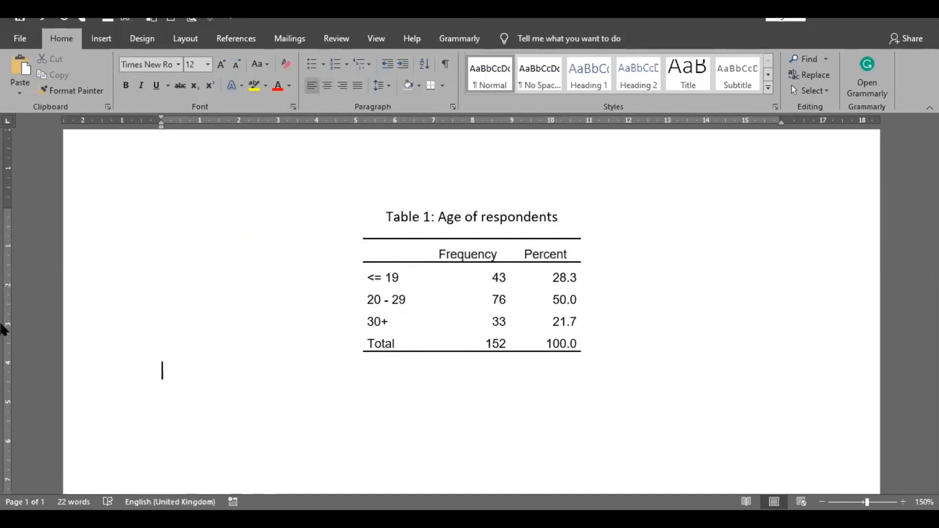
pyautogui.write('The result')
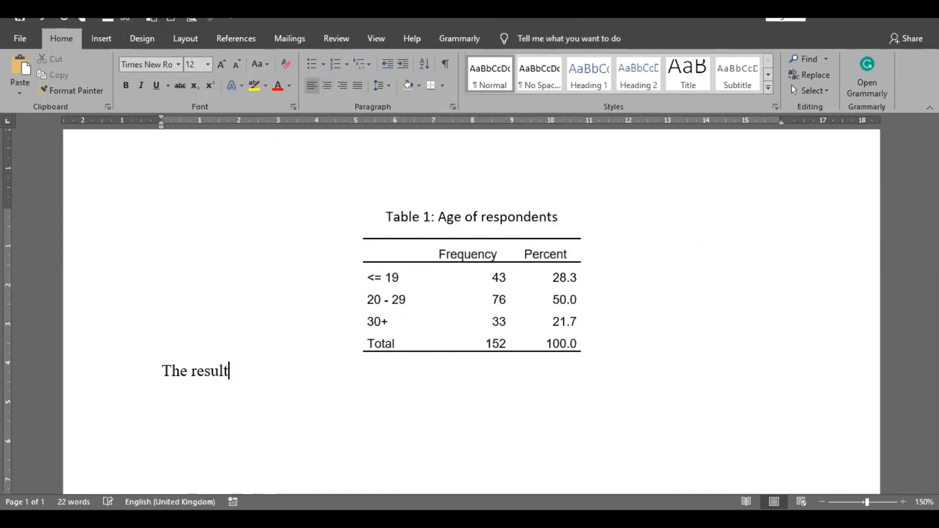
pyautogui.write(' in table 1 ')
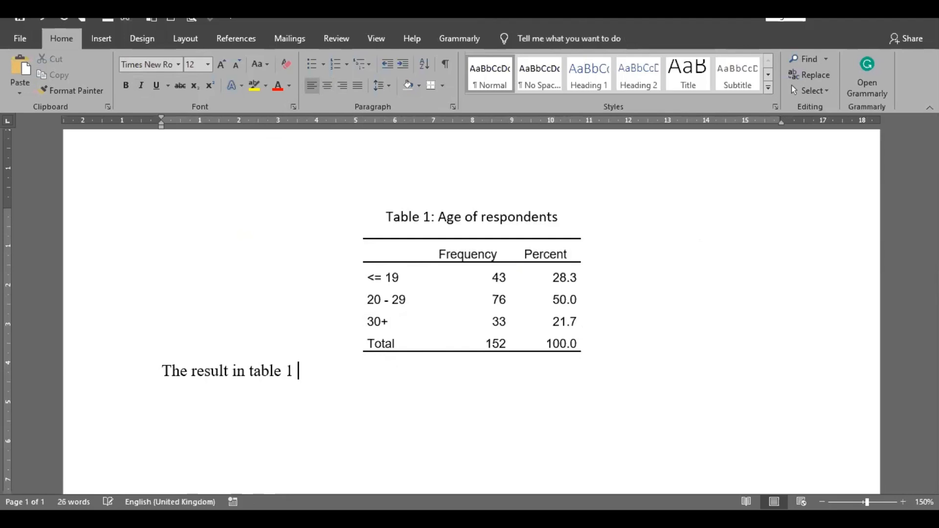
pyautogui.write('shows that')
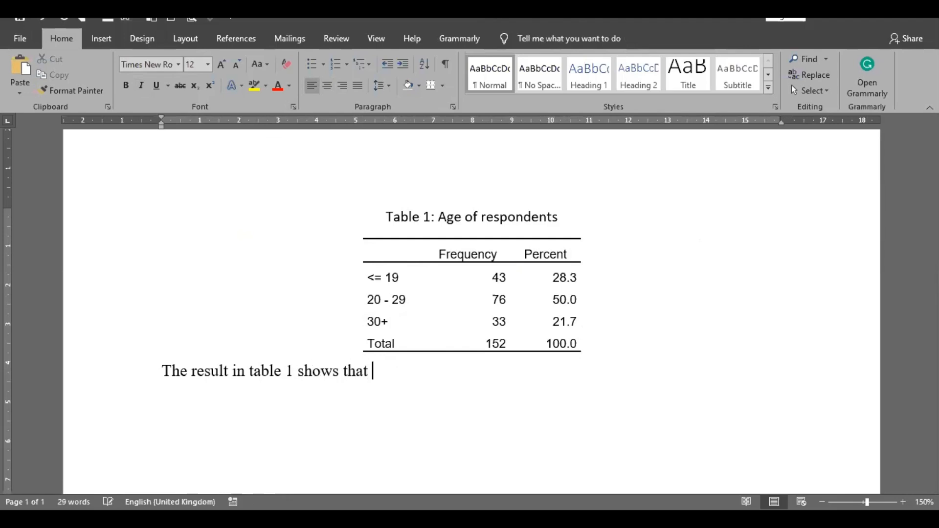
pyautogui.write(' 28.3%')
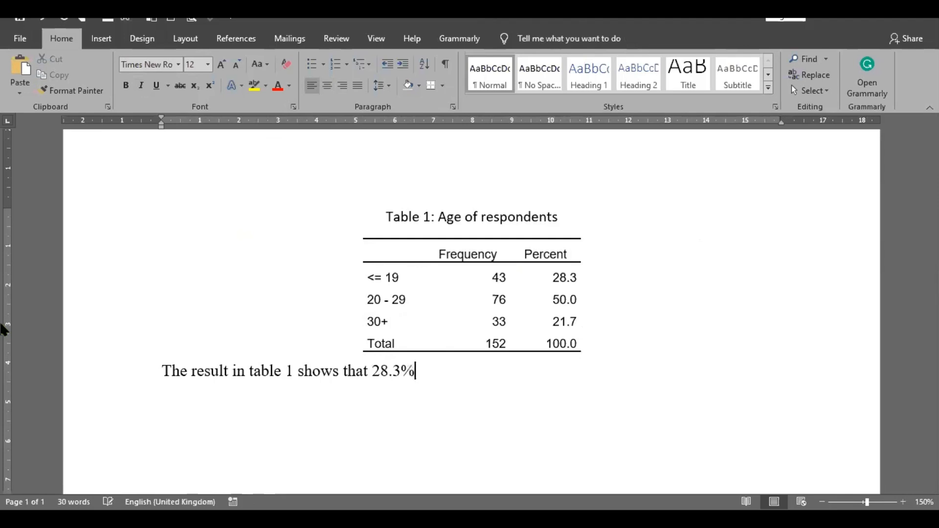
pyautogui.press('BackSpace')
pyautogui.press('BackSpace')
pyautogui.press('BackSpace')
pyautogui.press('BackSpace')
pyautogui.press('BackSpace')
# Continue the sentence with "43 (28.3%) of the respondents were ages 19 years and below".
pyautogui.write('4')
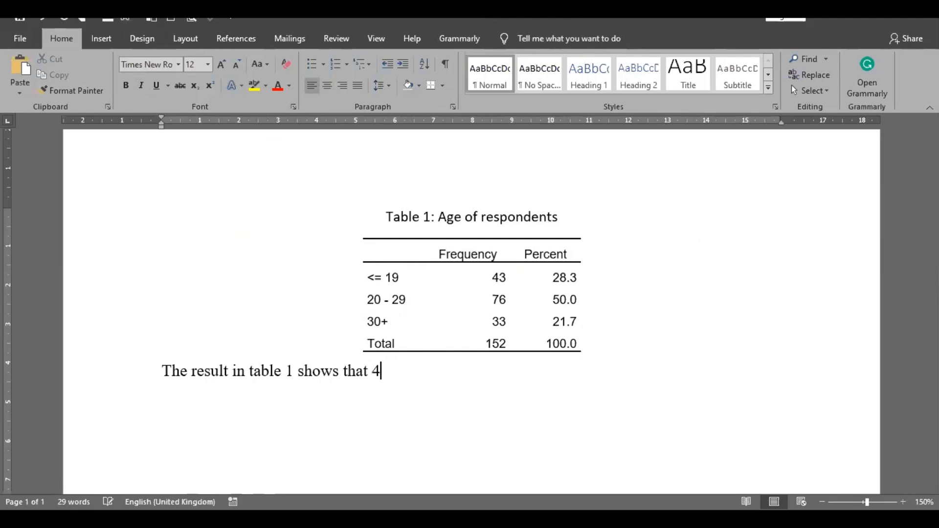
pyautogui.write('3 (28.3%) of th')
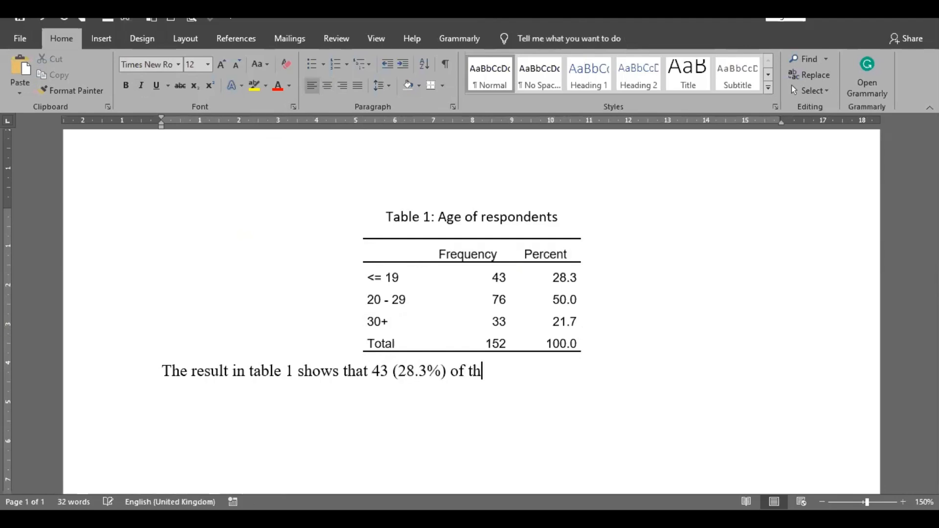
pyautogui.write('e respondet')
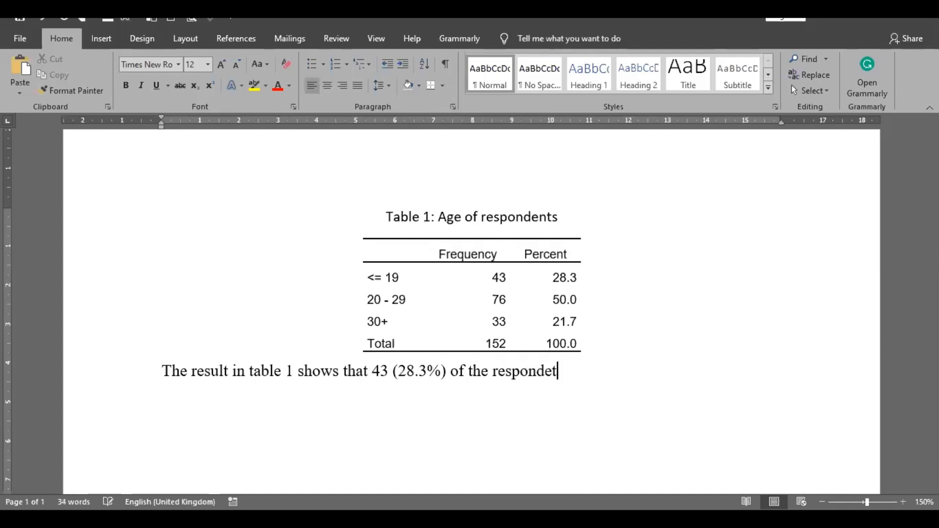
pyautogui.write('n')
pyautogui.press('BackSpace')
pyautogui.press('BackSpace')
pyautogui.write('nts were ages 1')
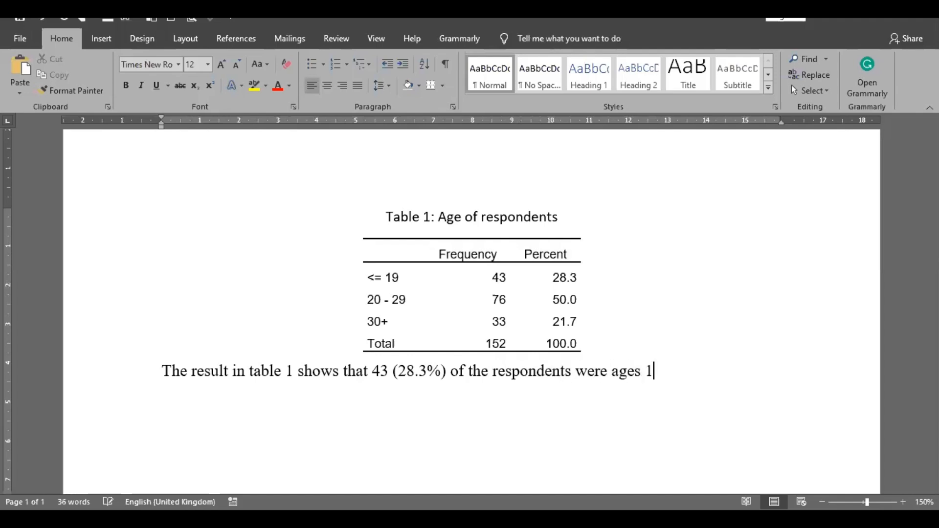
pyautogui.write('9 years and below')
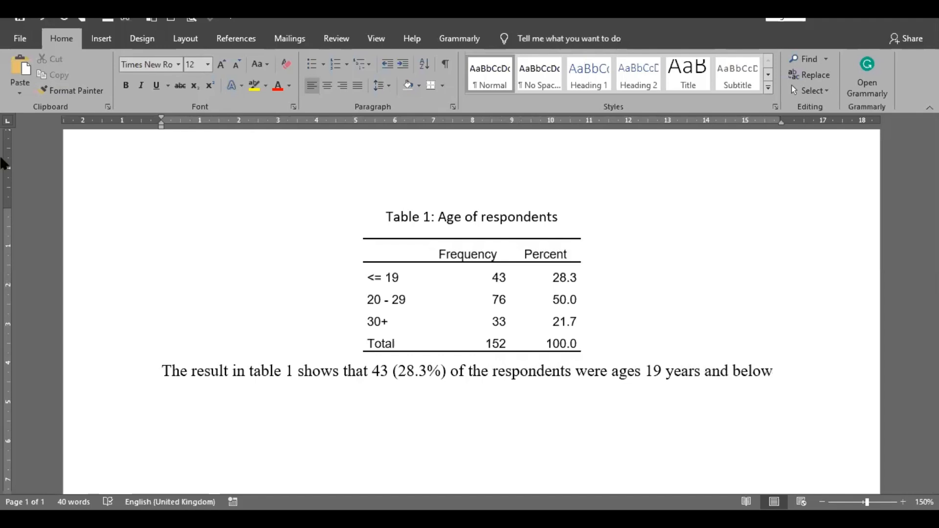
# Extend the sentence with ", 76 (50.0%) were aged 20 – 29 years while 33 (21.7%) were aged 30+.".
pyautogui.write(',')
pyautogui.write(' 76')
pyautogui.write(' (50.')
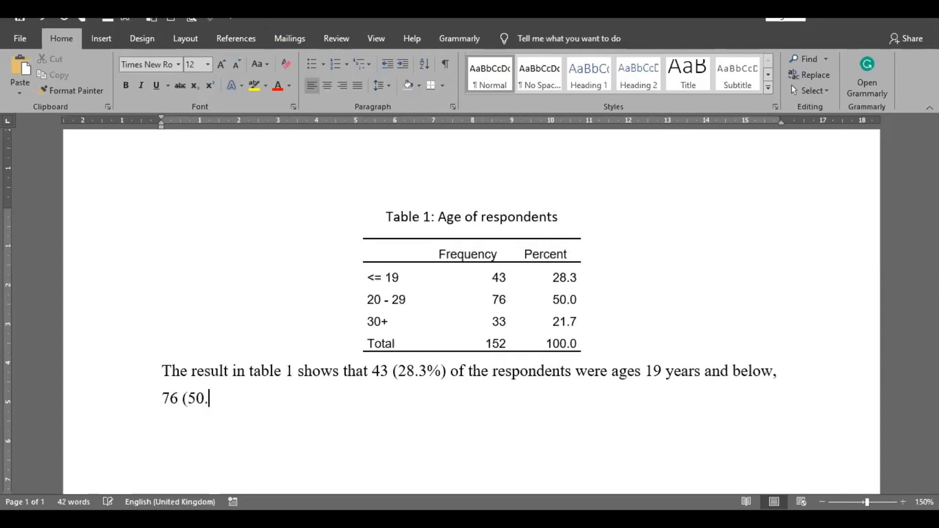
pyautogui.write('0%) w')
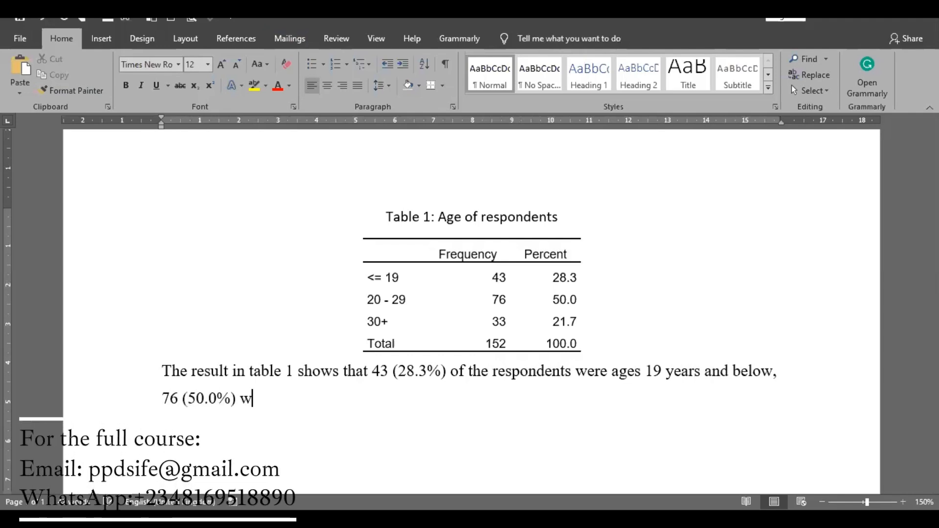
pyautogui.write('ere aged 20')
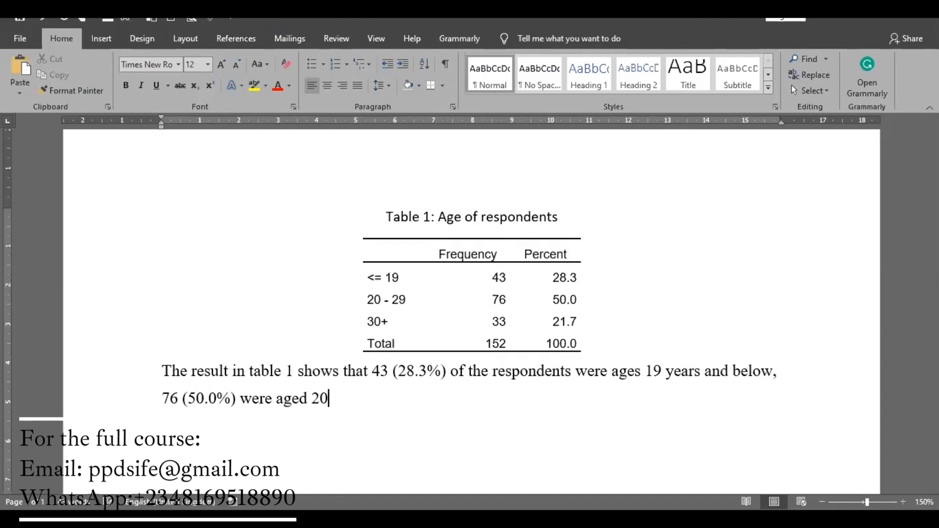
pyautogui.write(' - 29 yea')
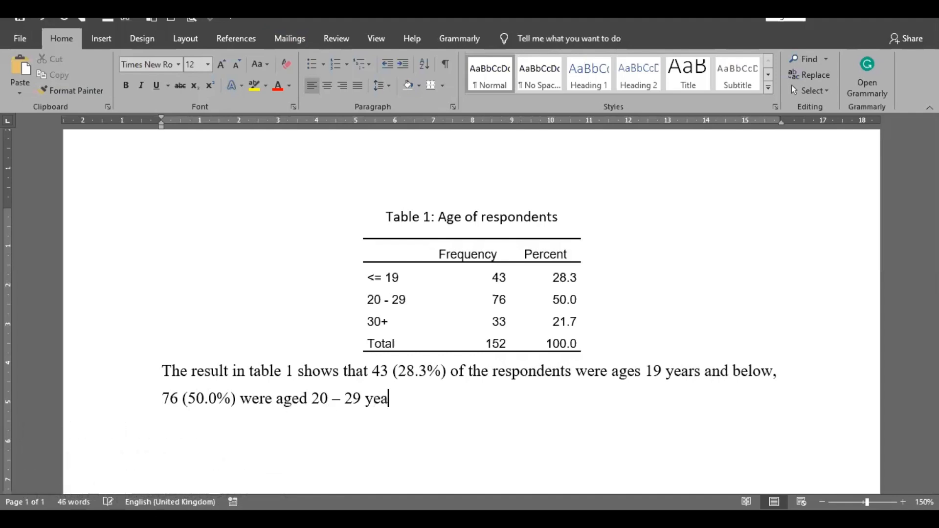
pyautogui.write('rs while 33 (')
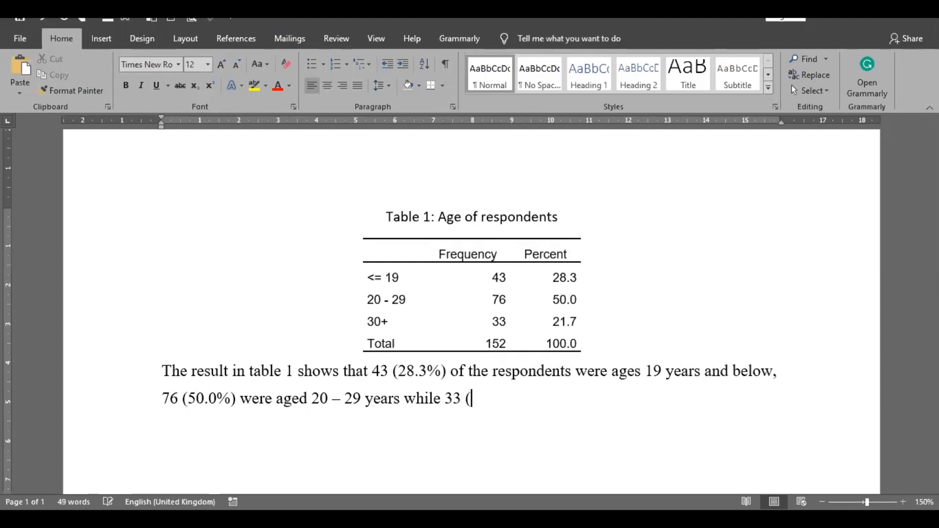
pyautogui.write('21.7%) w')
pyautogui.write('ag')
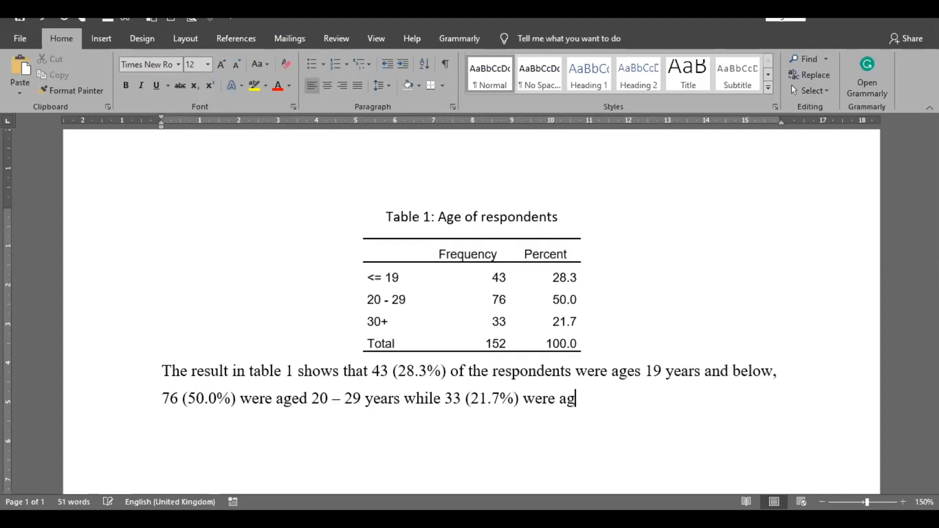
pyautogui.write('ed 30+. It c')
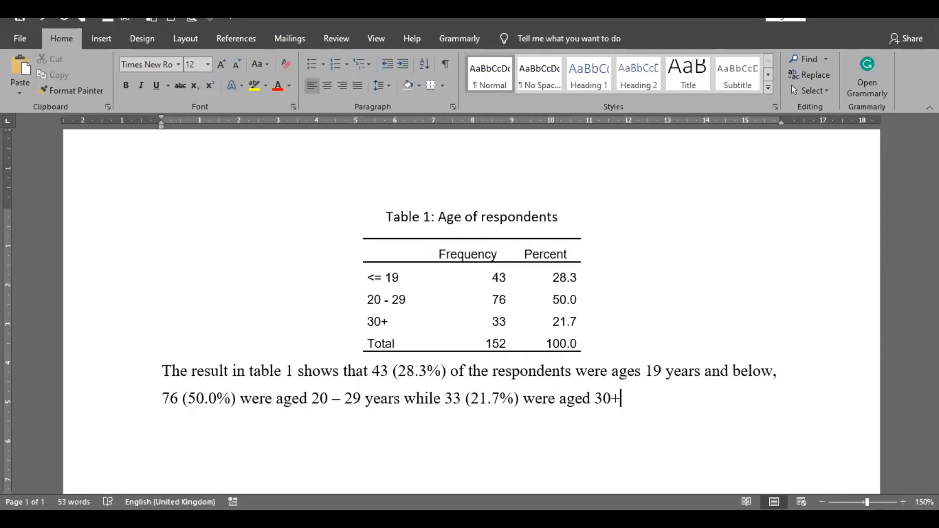
# Finish the paragraph with "It could be inferred from the result that majority of the respondents were aged 20-29.".
pyautogui.write('oul')
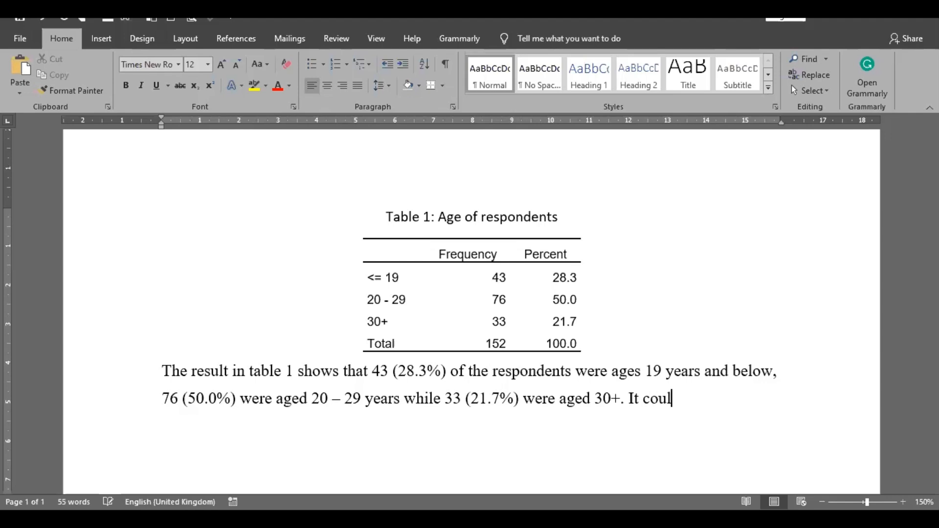
pyautogui.write('d be inger')
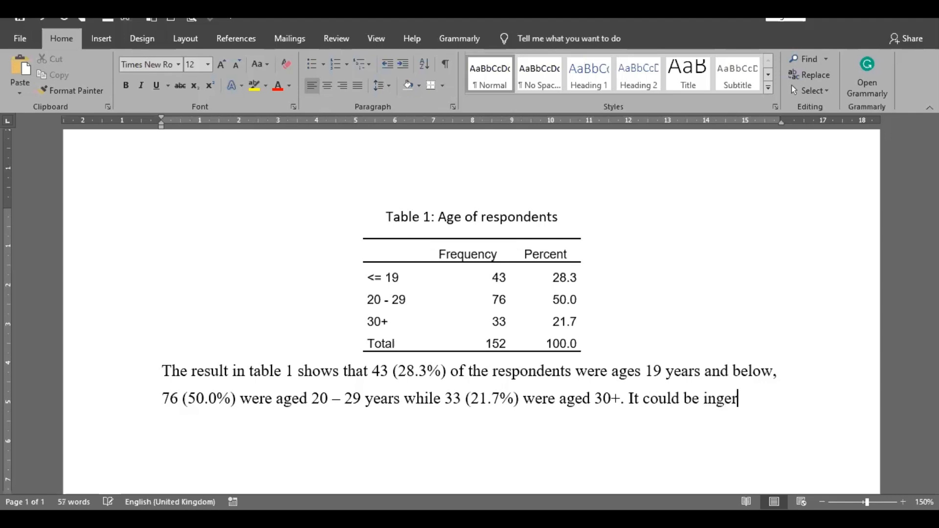
pyautogui.press('BackSpace')
pyautogui.press('BackSpace')
pyautogui.write('ferred f')
pyautogui.write('rom the resu')
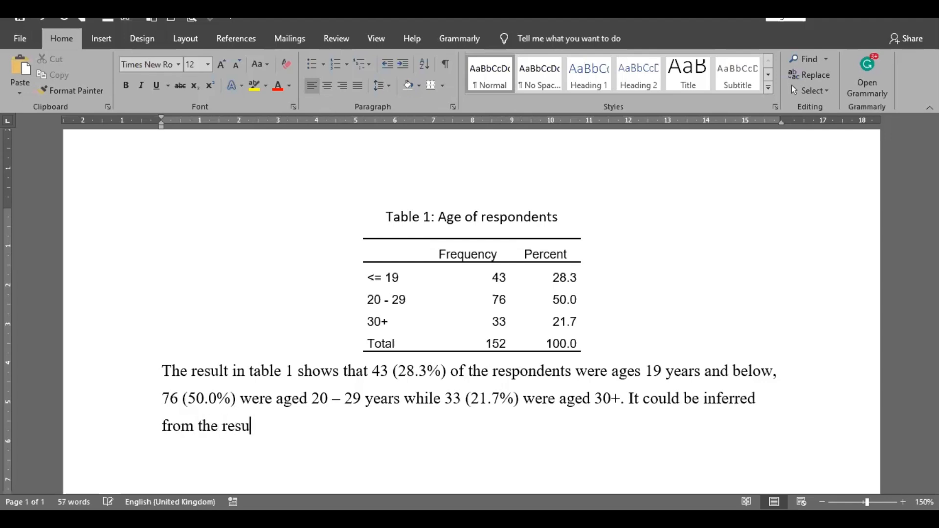
pyautogui.write('lt that major')
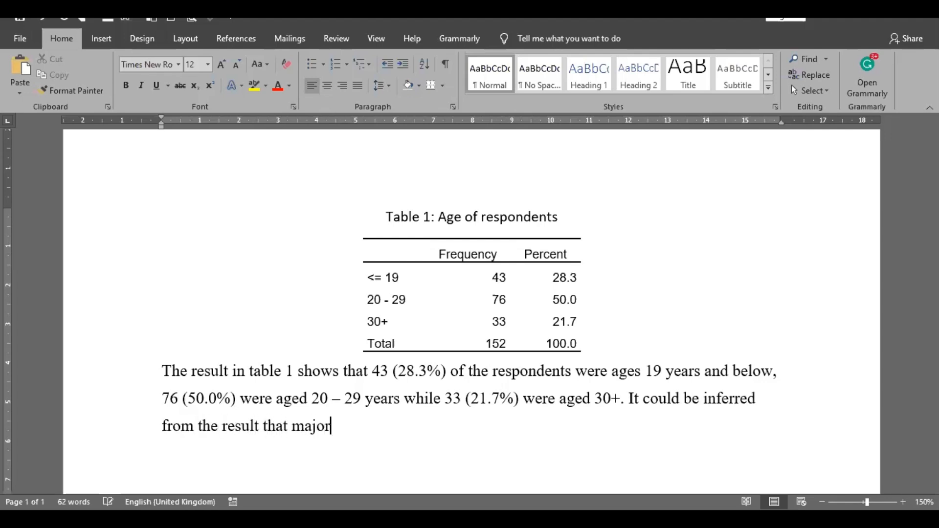
pyautogui.write('ity of the res')
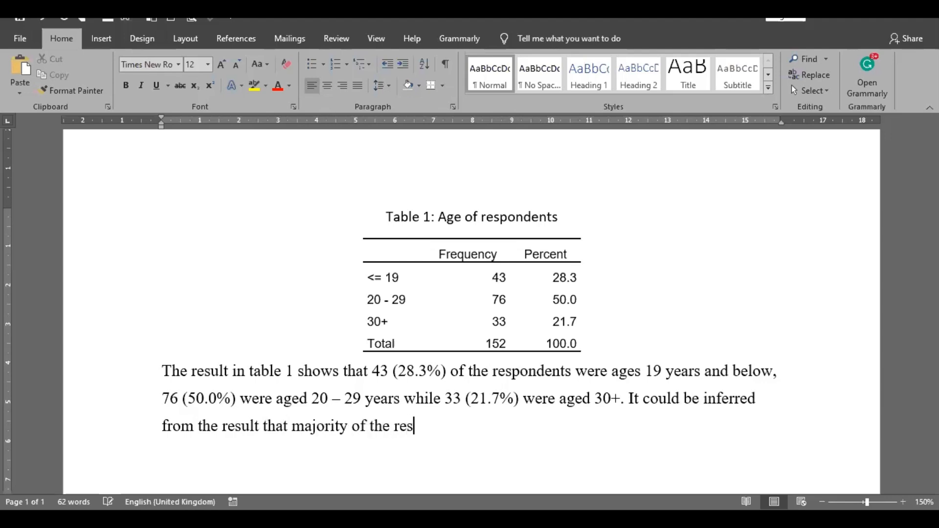
pyautogui.write('pondents were ')
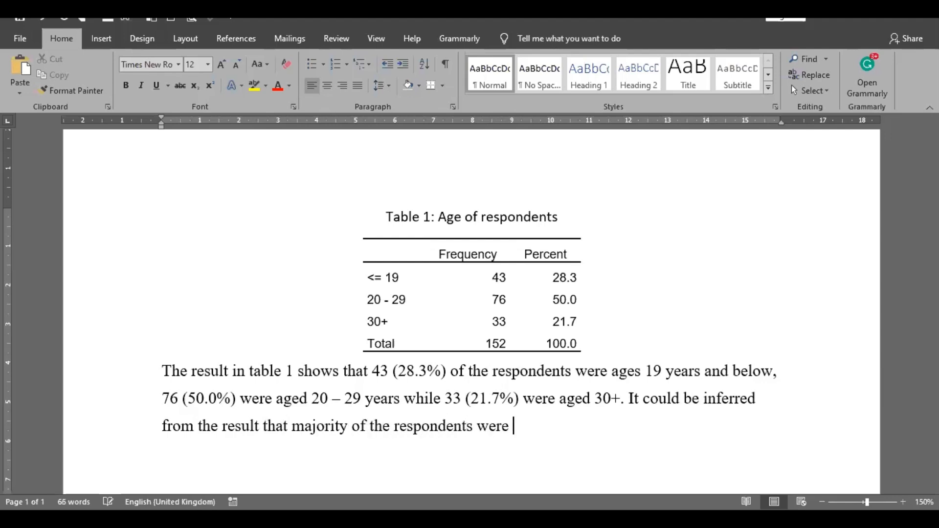
pyautogui.write('aged 20-2')
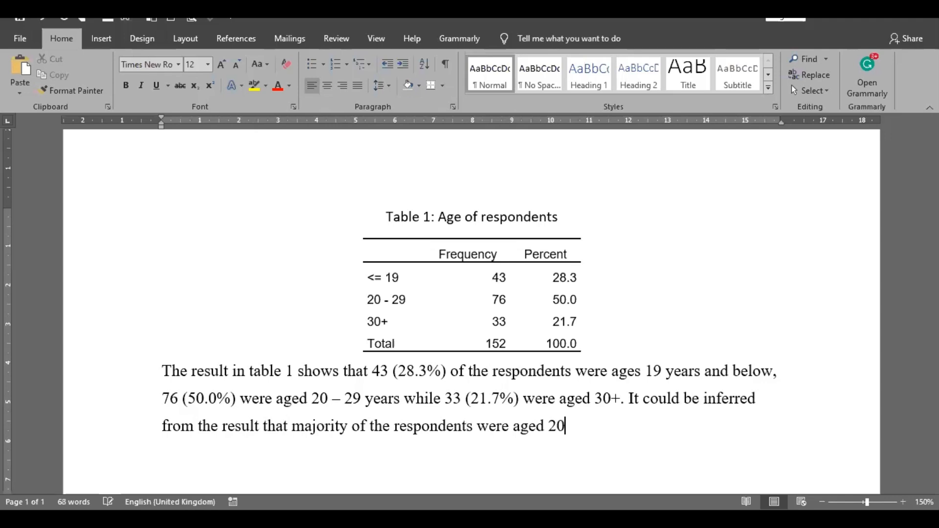
pyautogui.write('9.')
pyautogui.press('Return')
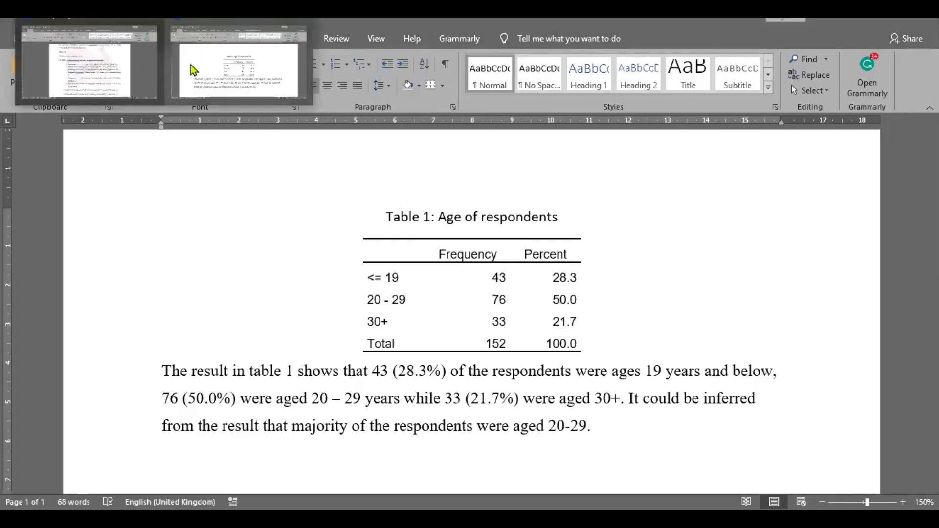
# Look up the next demographic question in the questionnaire document, and switch to the SPSS data editor.
pyautogui.click(122, 87)
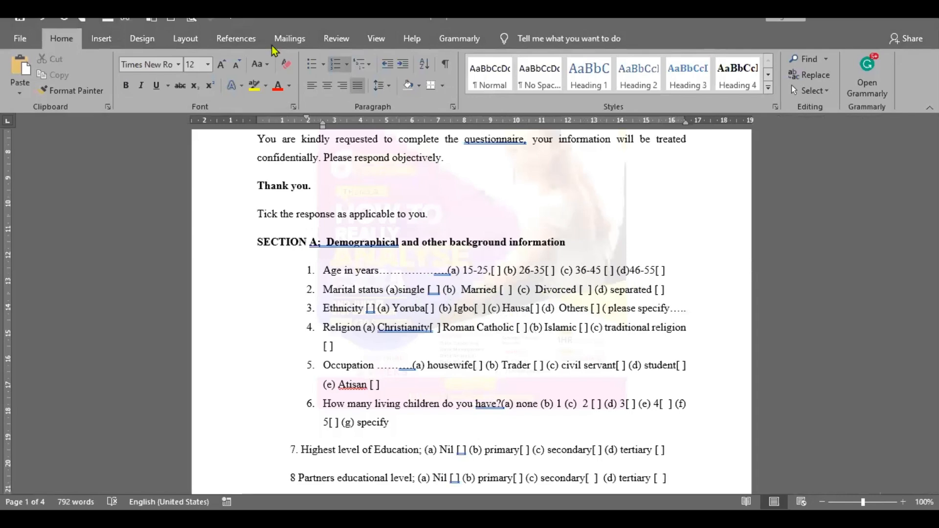
pyautogui.moveTo(472, 17)
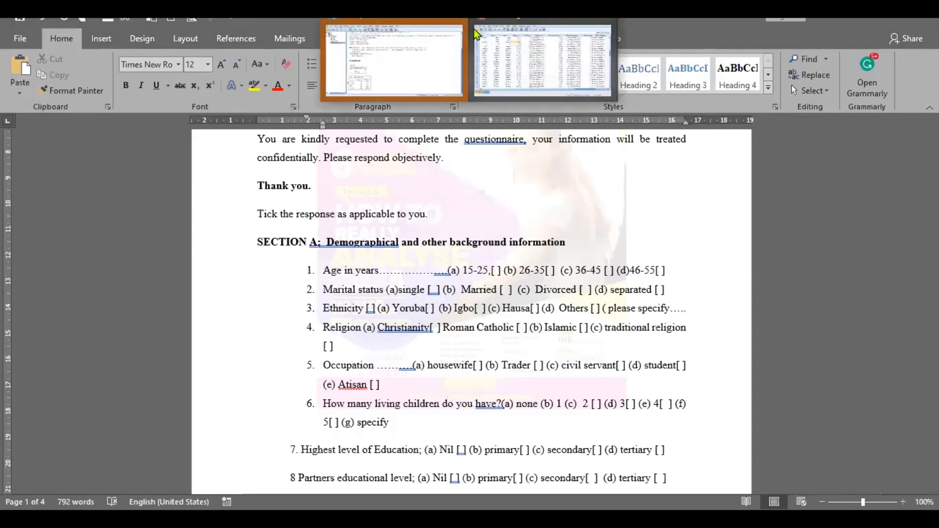
pyautogui.click(445, 65)
pyautogui.click(296, 49)
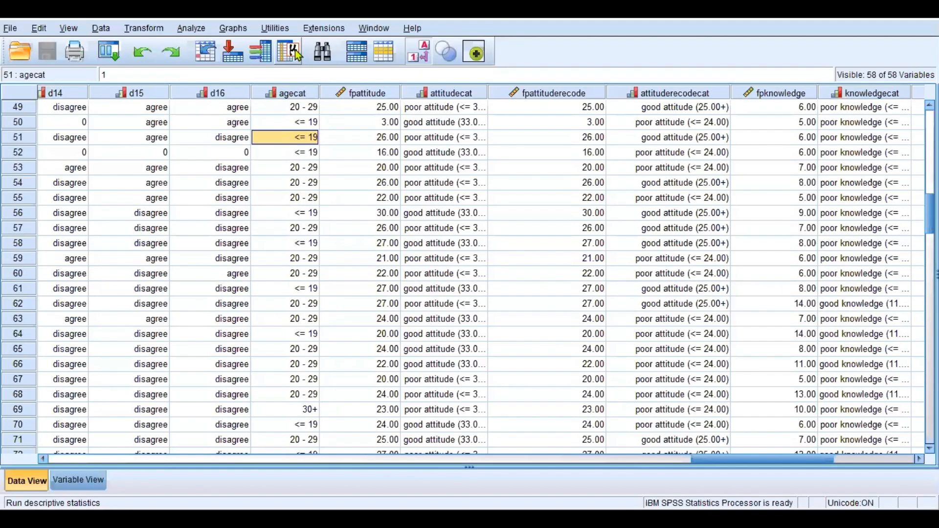
# Run Frequencies on Marital Status [a2] in place of Age in years (grouped).
pyautogui.click(192, 29)
pyautogui.moveTo(316, 63)
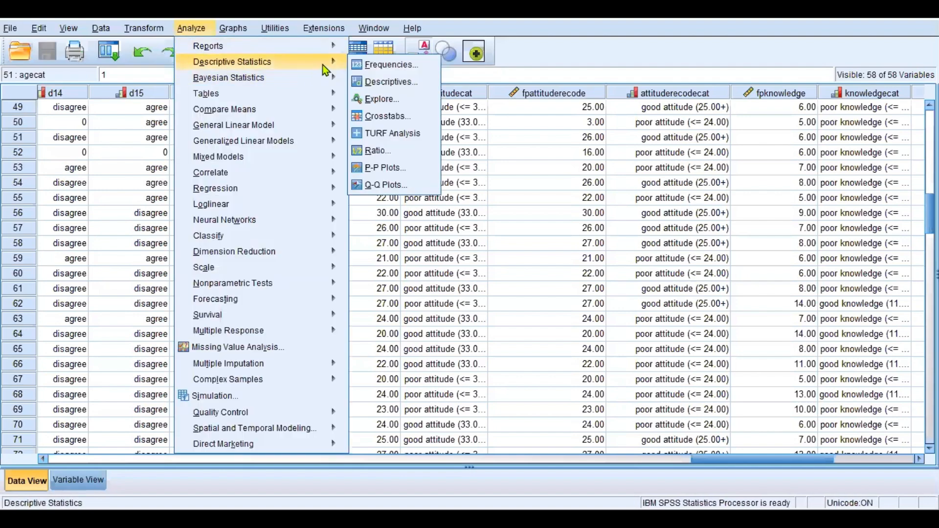
pyautogui.click(390, 65)
pyautogui.click(453, 187)
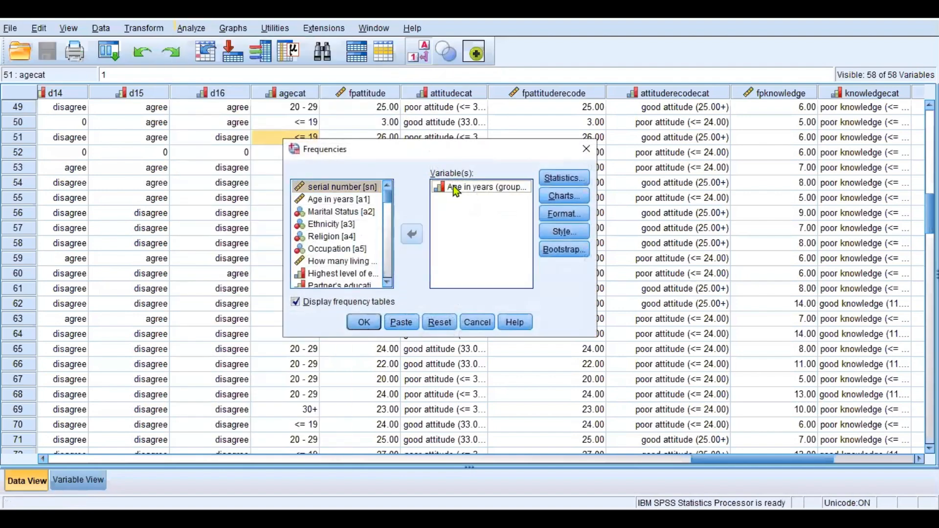
pyautogui.click(416, 238)
pyautogui.scroll(15, 359, 239)
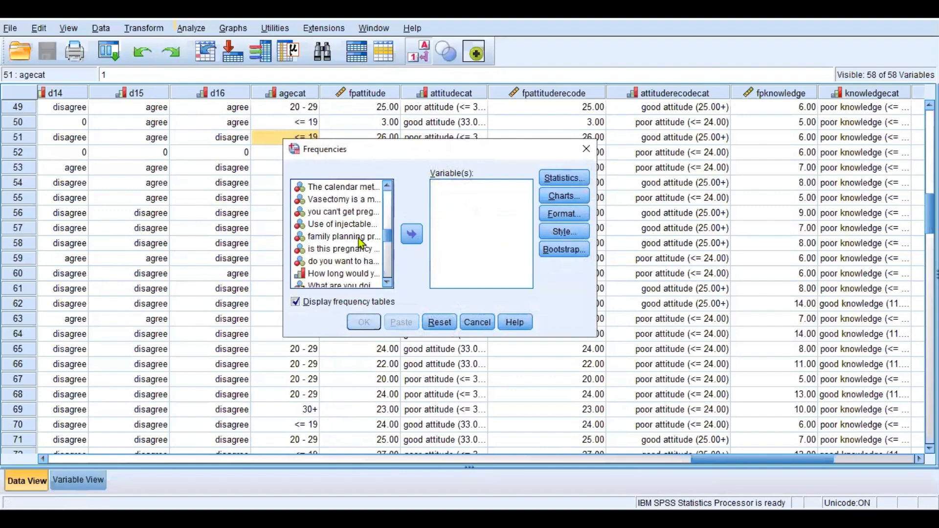
pyautogui.click(324, 210)
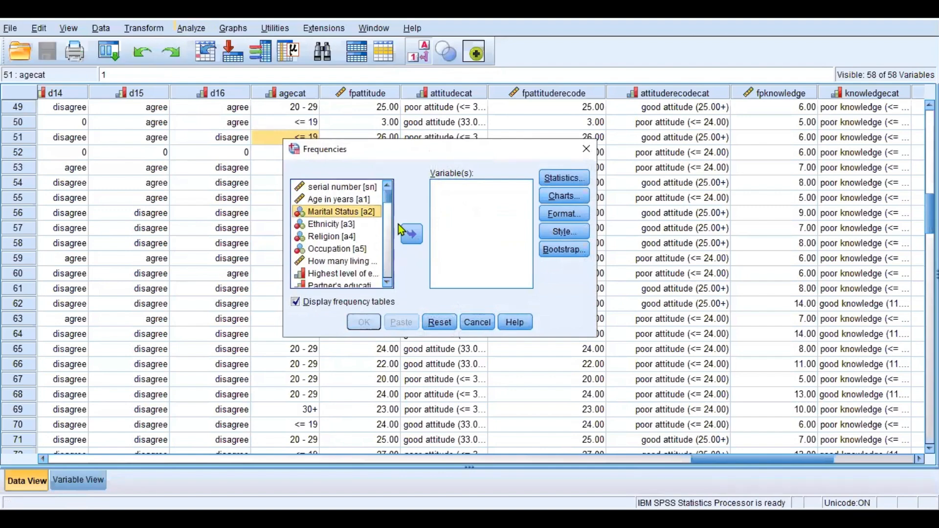
pyautogui.click(412, 233)
pyautogui.click(364, 321)
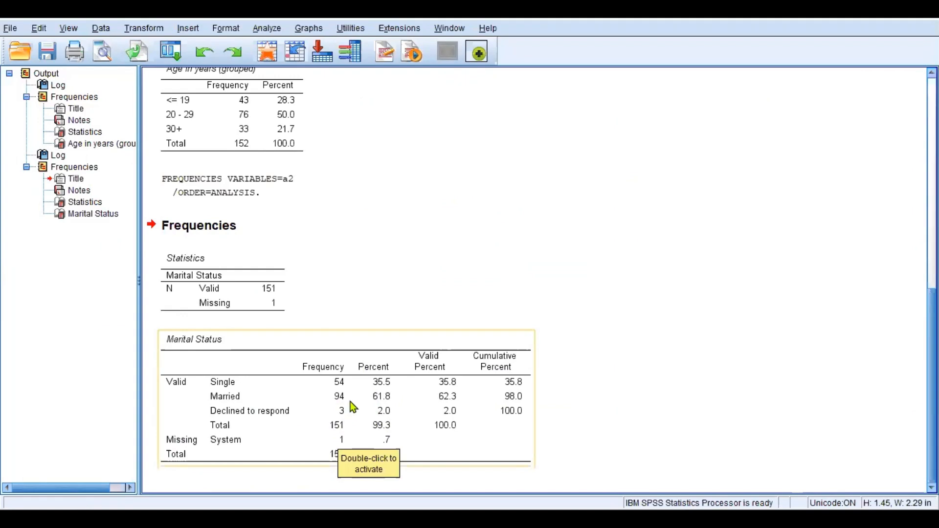
# Open the Marital Status frequency table for editing and ungroup its Valid and Missing row categories.
pyautogui.doubleClick(182, 413)
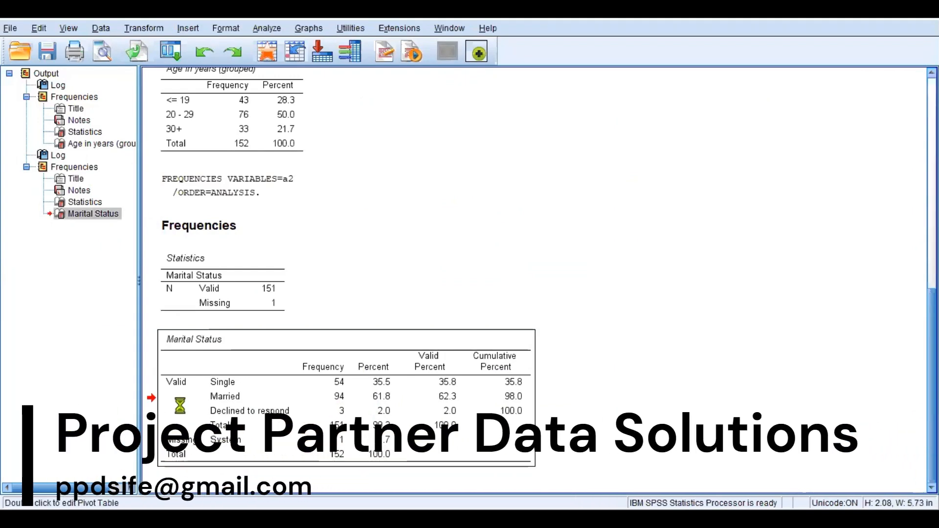
pyautogui.rightClick(180, 399)
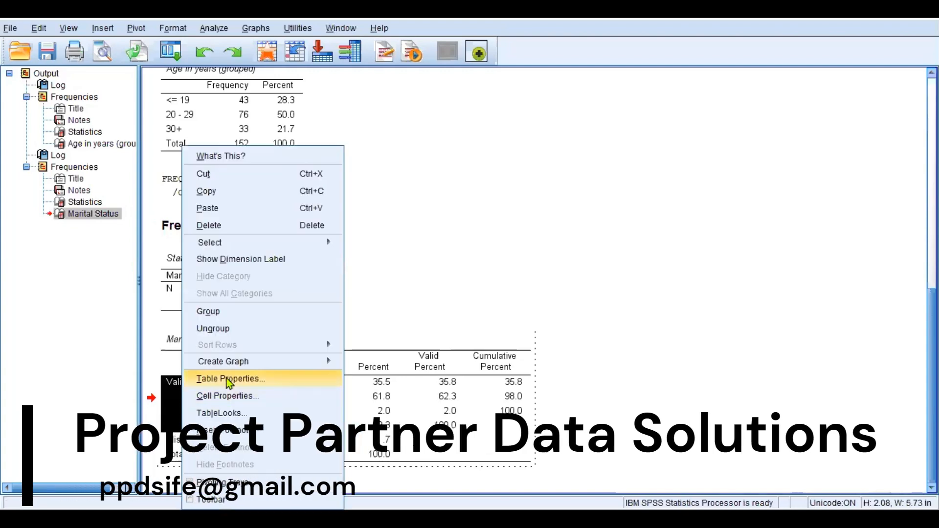
pyautogui.click(248, 329)
pyautogui.rightClick(175, 441)
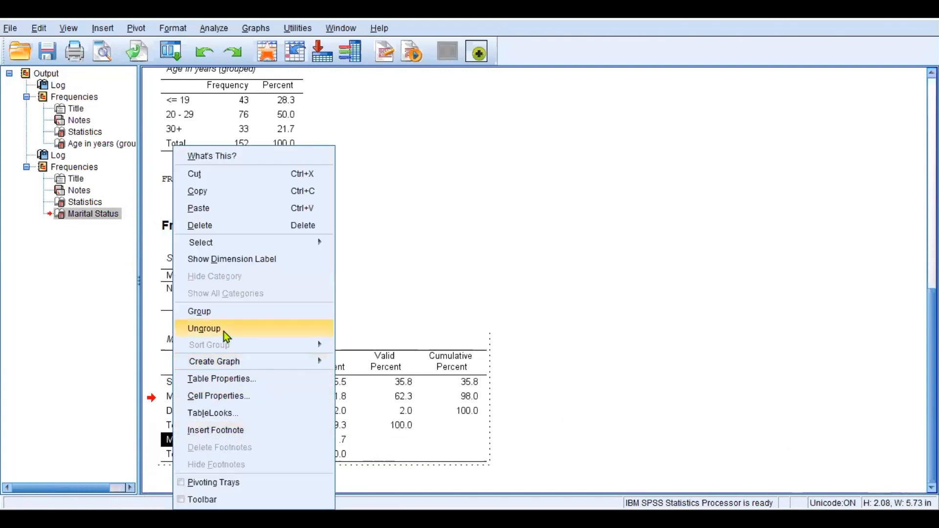
pyautogui.click(247, 329)
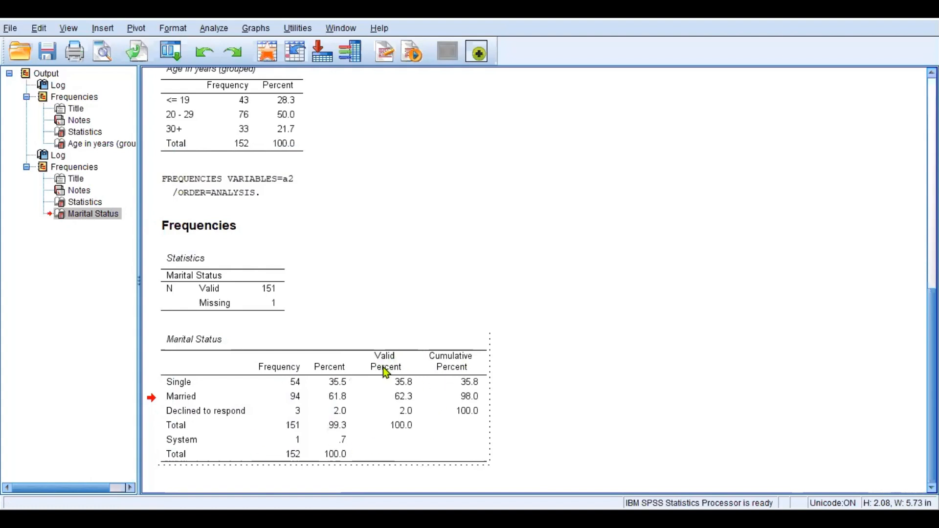
# Delete the Valid Percent and Cumulative Percent columns from the Marital Status table.
pyautogui.moveTo(394, 361); pyautogui.dragTo(450, 471)
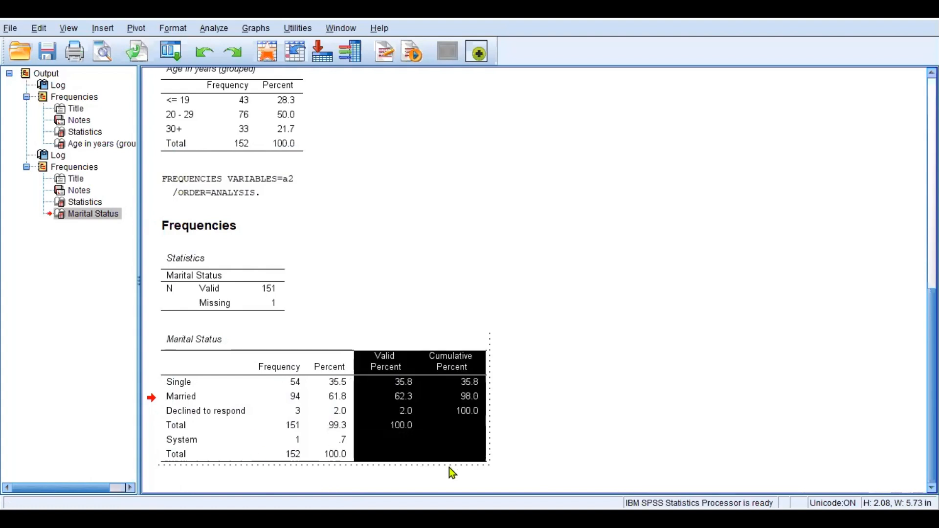
pyautogui.press('Delete')
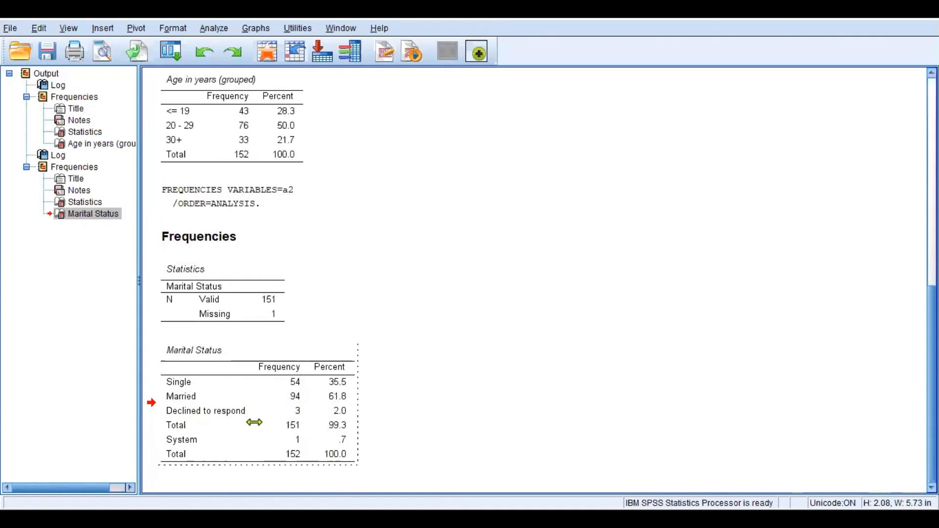
pyautogui.scroll(1, 280, 459)
pyautogui.scroll(-1, 275, 444)
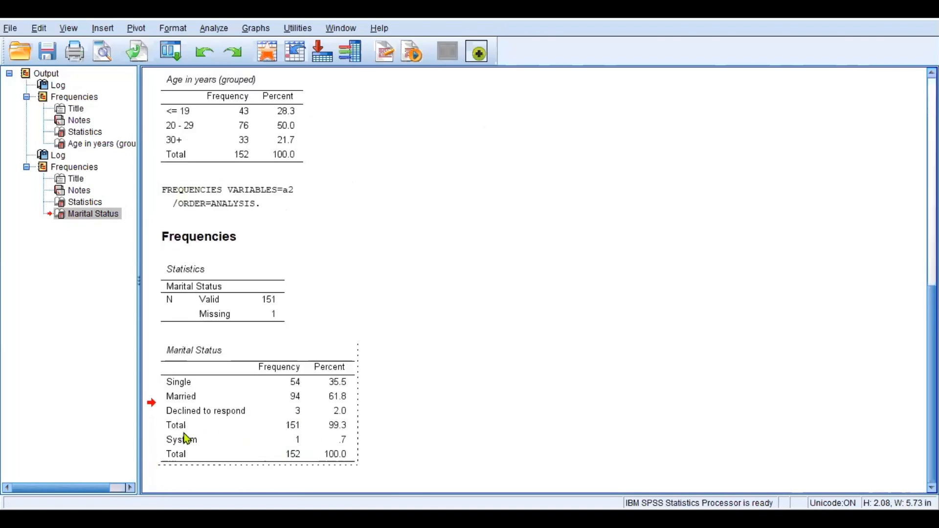